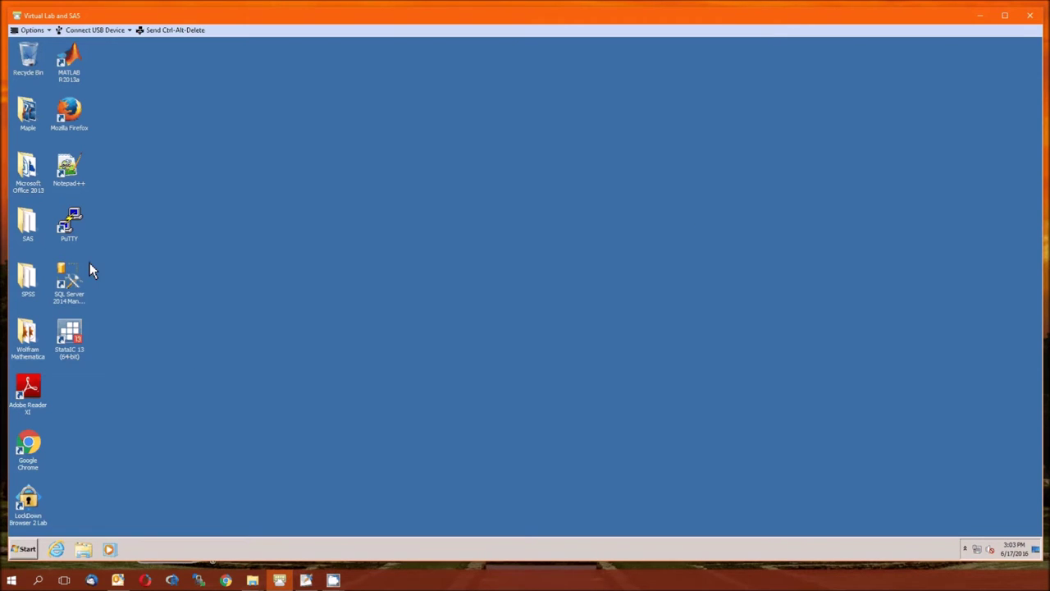
Launch SAS 9.4 (English) from the SAS shortcuts folder and maximize its window.
double_click(28, 221)
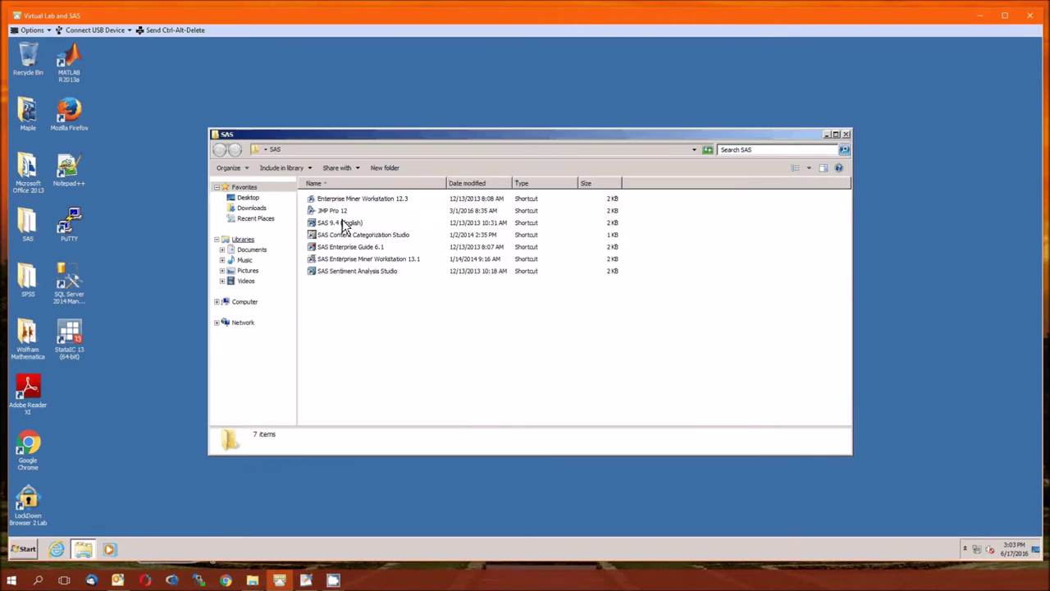
double_click(342, 222)
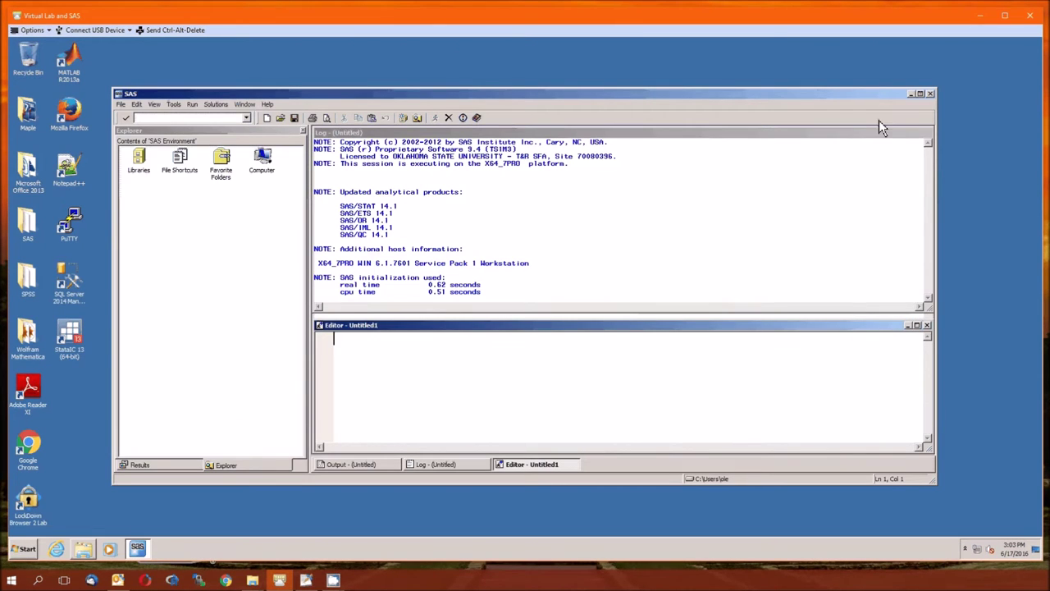
click(920, 94)
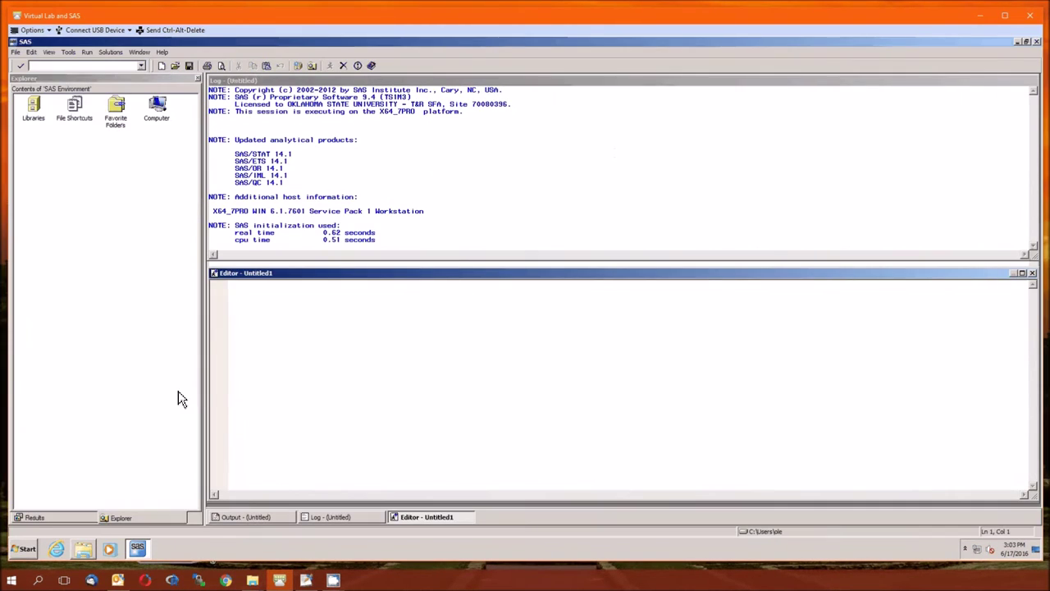
Browse the Tools menu down to Options for editor settings.
click(50, 53)
mouse_move(68, 53)
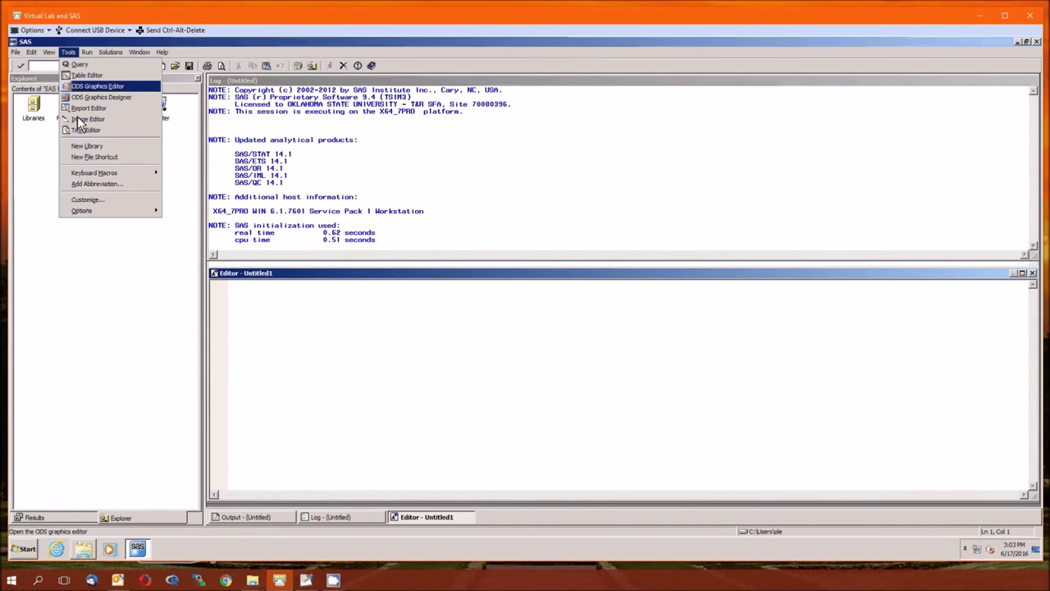
mouse_move(90, 211)
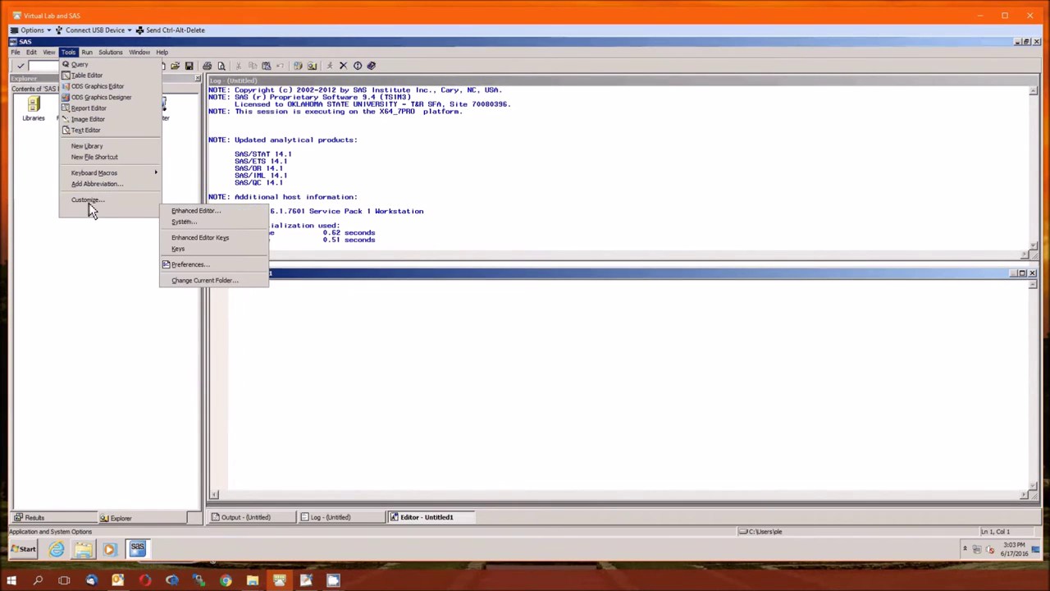
click(174, 210)
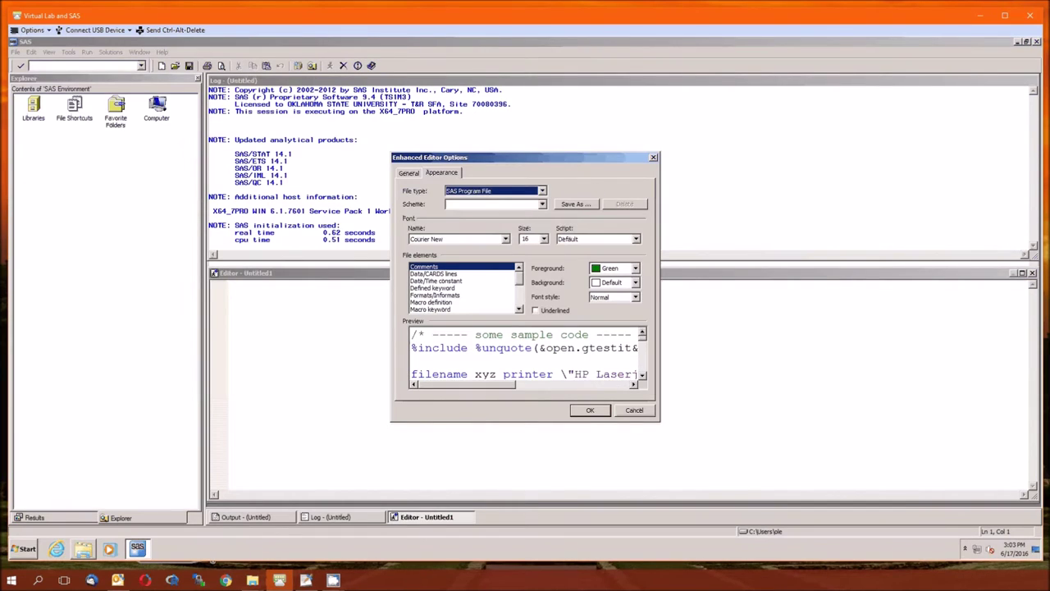
click(591, 409)
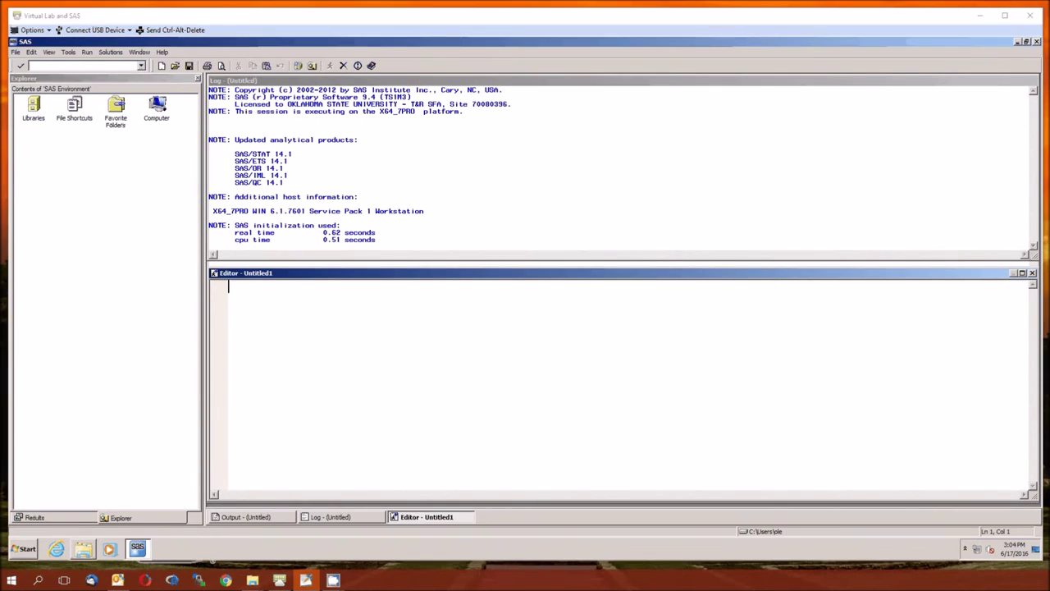
Write DATA dt1019; INPUT manuf cones pins energy; and DATALINES; in the editor.
click(694, 331)
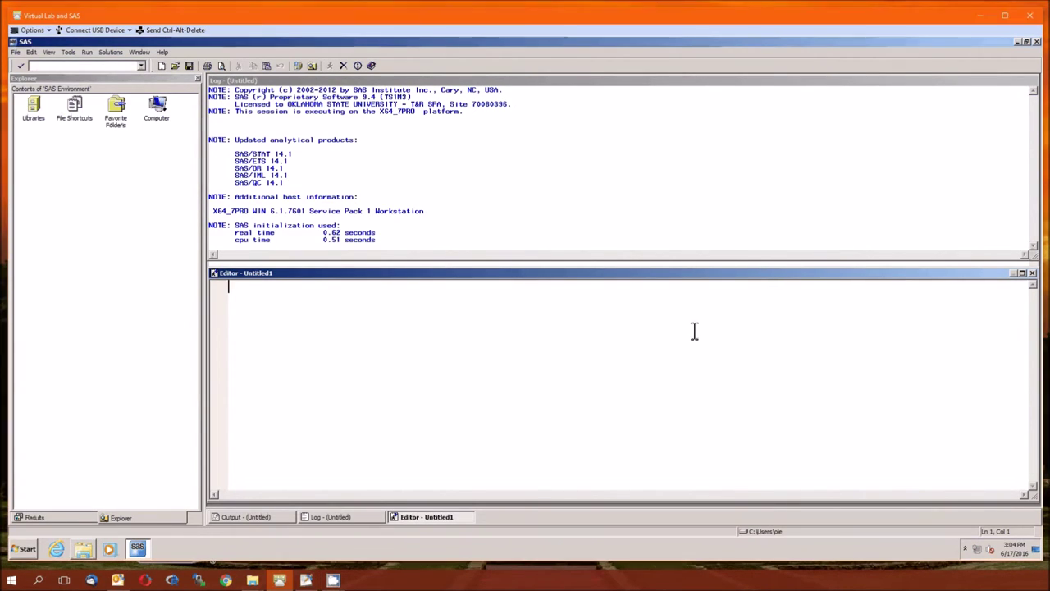
key(Return)
key(Return)
key(Return)
text(DATA dt101)
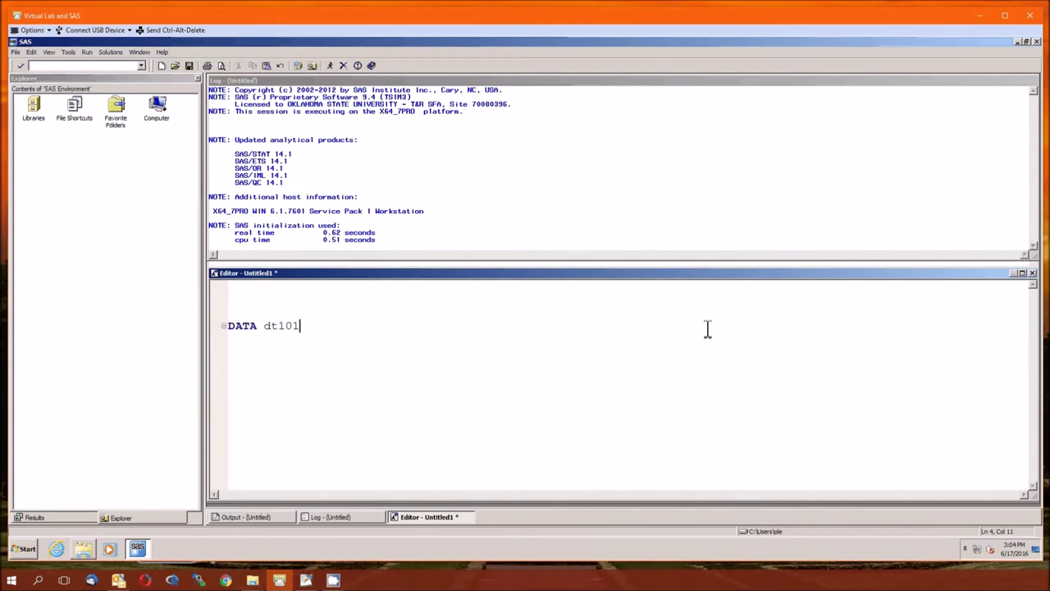
text(9; )
text(INPU)
text(T )
text(manuf)
text( con)
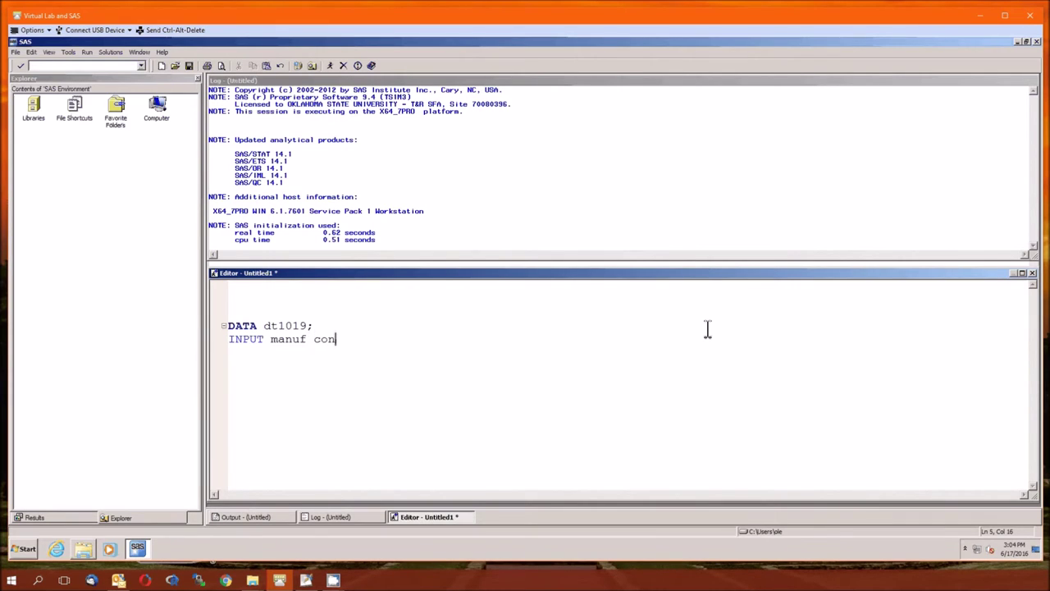
text(es pins energy ;)
key(Return)
text(DATALINES;)
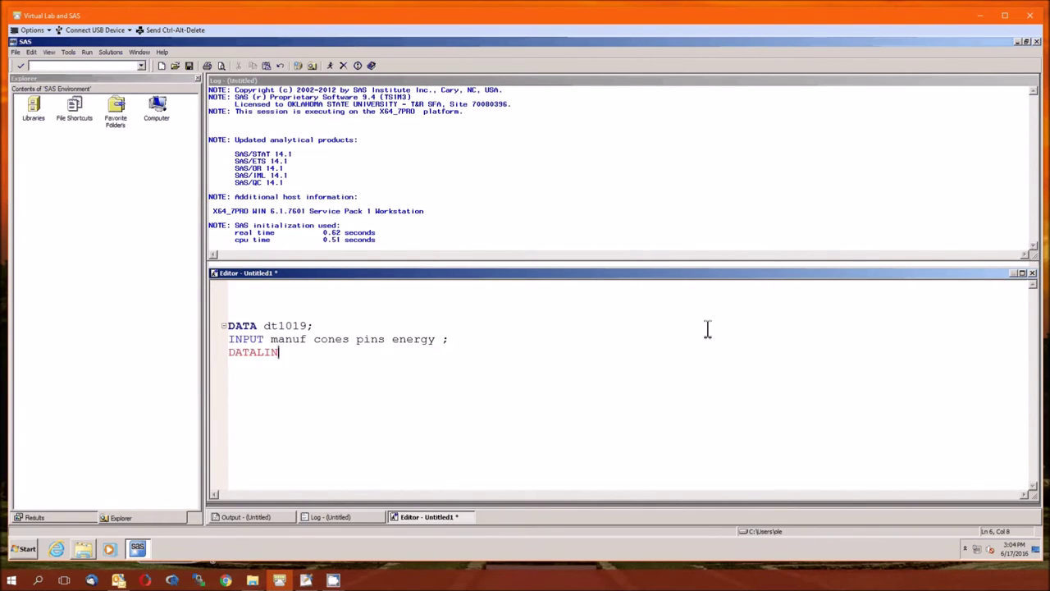
key(Return)
key(alt+Tab)
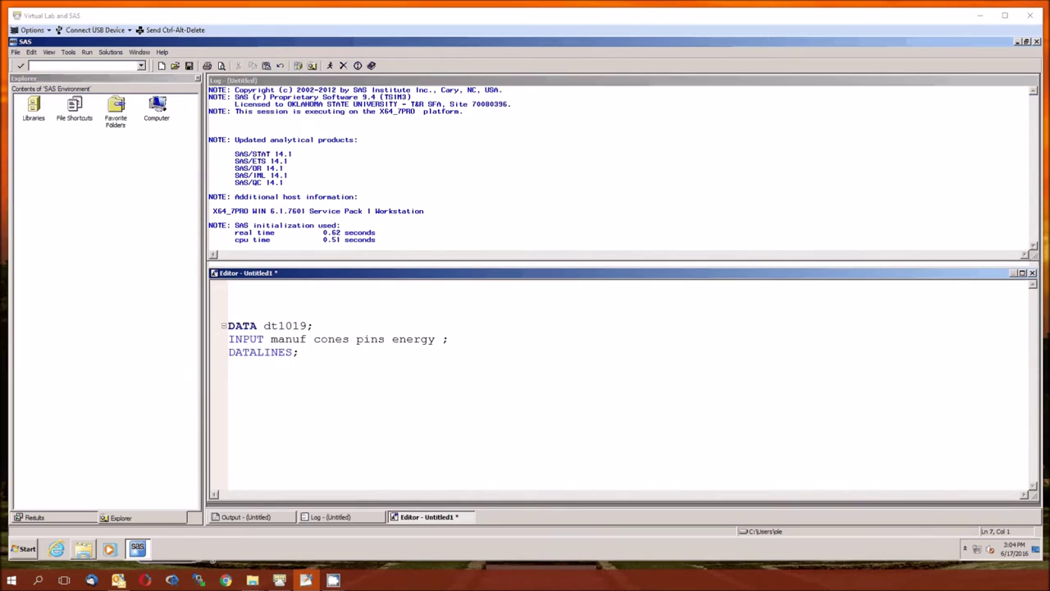
Paste the data rows below DATALINES;, ending with 5 5 3 480 and a semicolon.
click(279, 369)
key(ctrl+v)
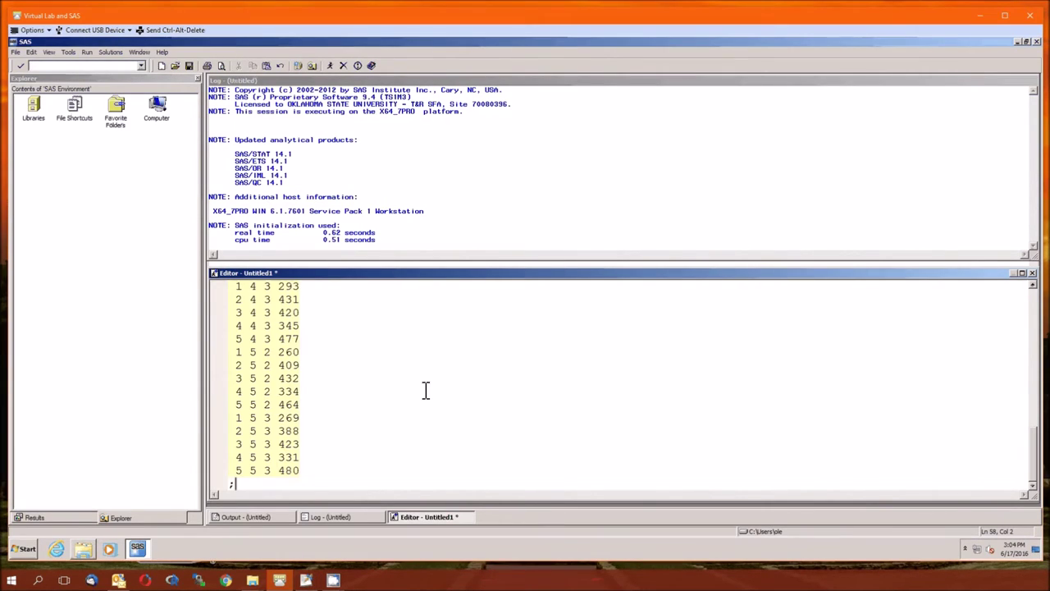
scroll(328, 375, up, 5)
scroll(328, 375, up, 8)
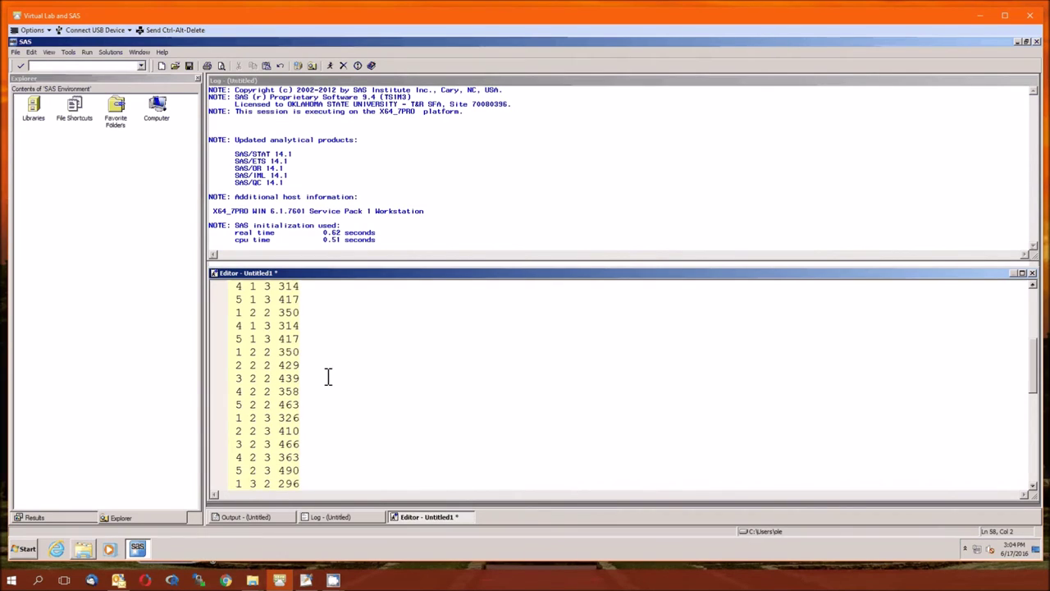
scroll(328, 376, down, 15)
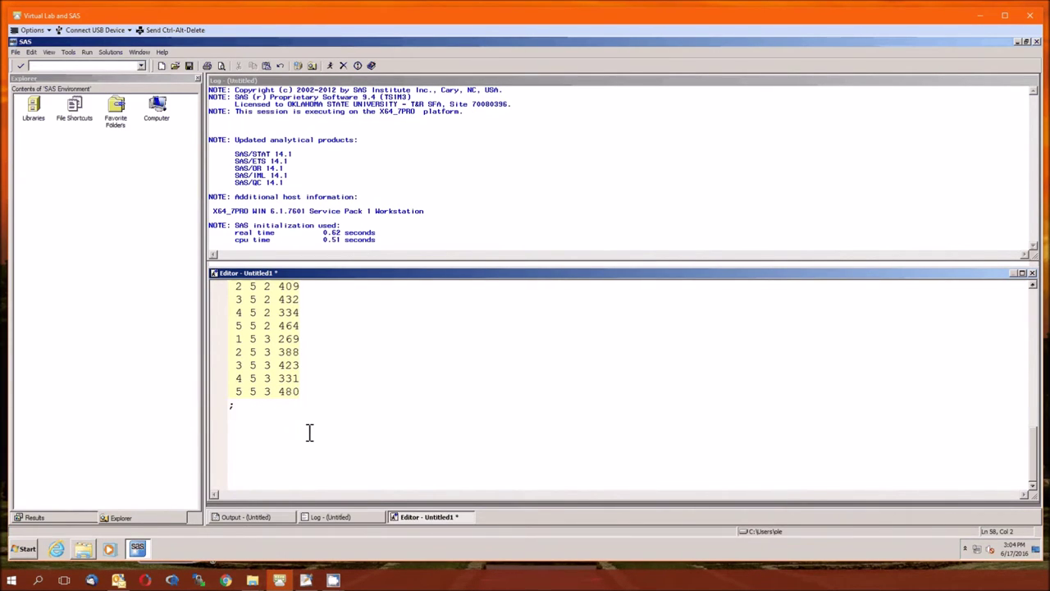
key(Return)
key(Return)
key(Return)
Add PROC UNIVARIATE data=dt1019; RUN; QUIT; below the data and submit it with F3.
text(PROC U)
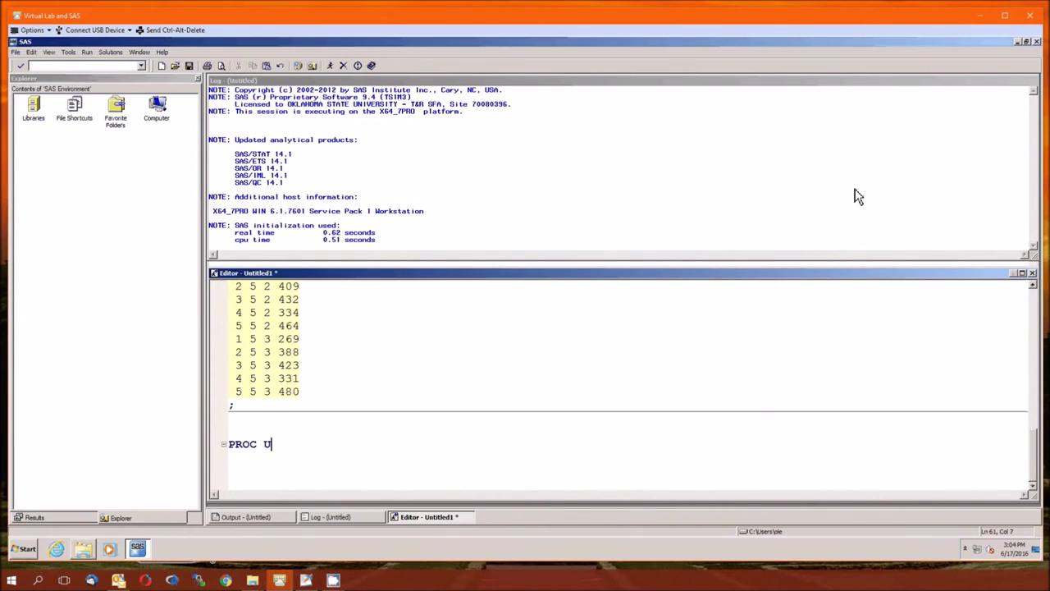
text(NIVARIATE data=)
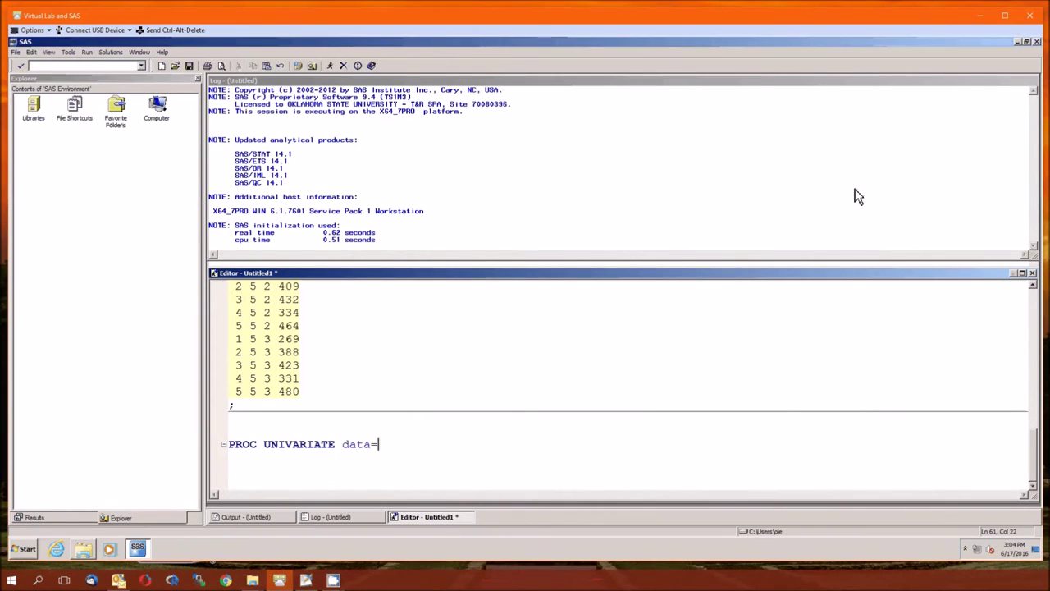
text(1019;)
key(Left)
key(Left)
key(Left)
text(dt)
key(End)
key(Return)
key(Return)
key(Return)
text(RUN)
key(BackSpace)
text(;)
key(Return)
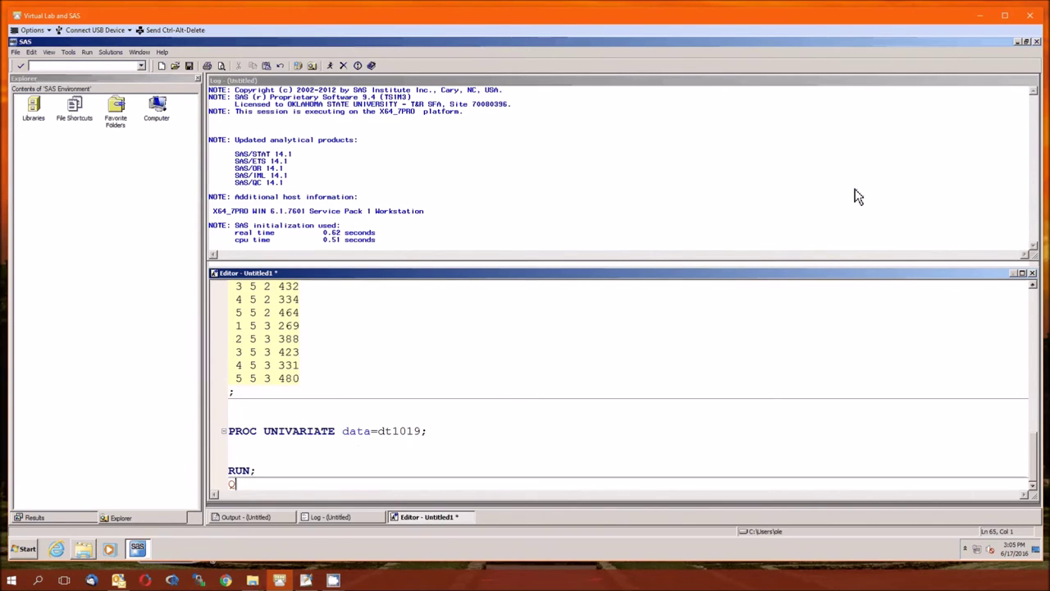
text(QUIT;)
key(Return)
key(F3)
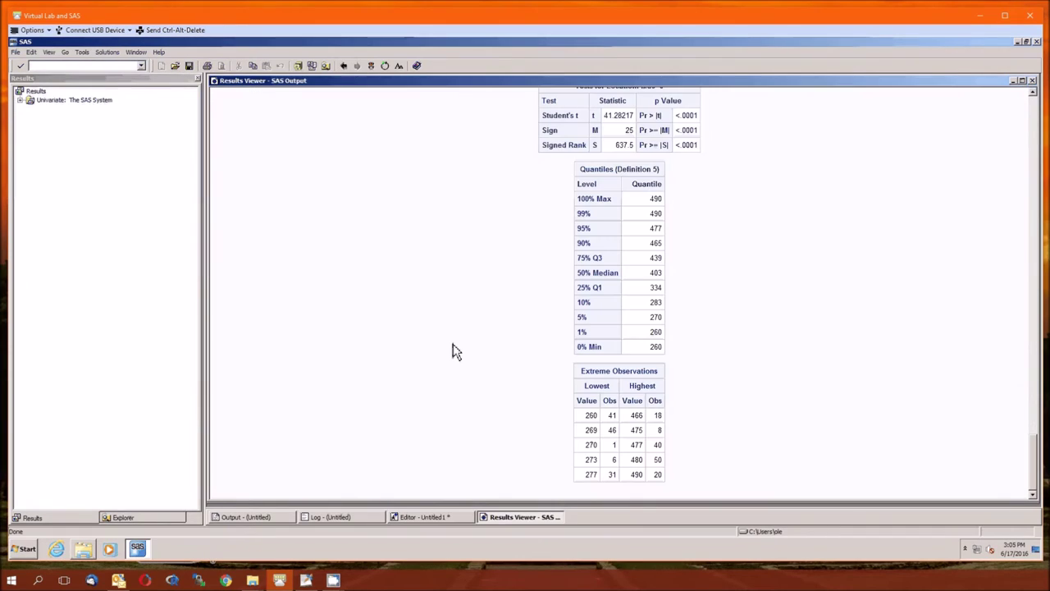
Enlarge the Log and confirm dt1019 has 50 observations and 4 variables.
scroll(452, 351, up, 3)
scroll(457, 352, up, 3)
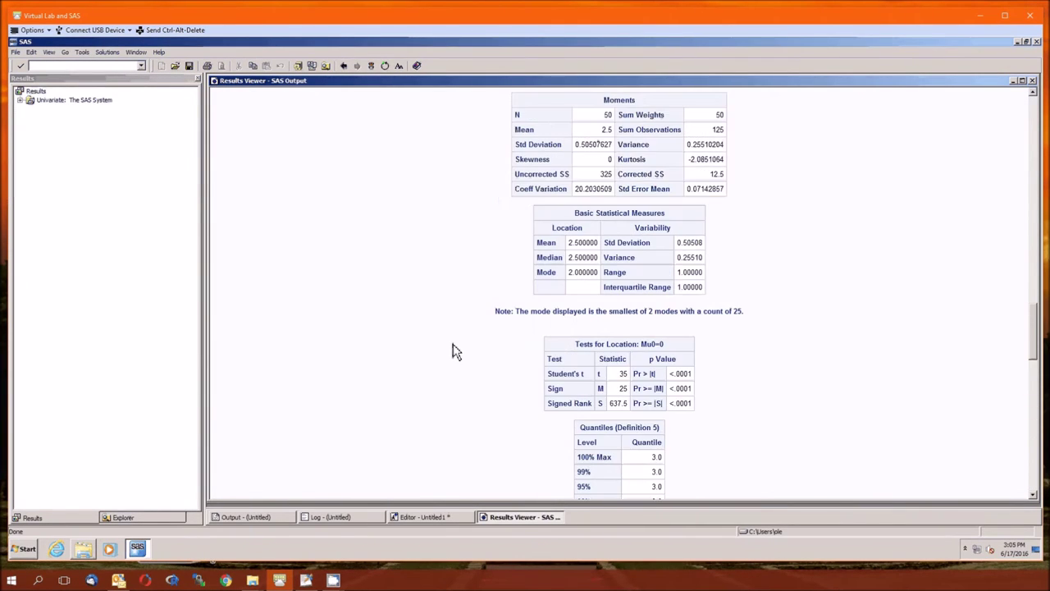
scroll(457, 352, down, 10)
click(334, 520)
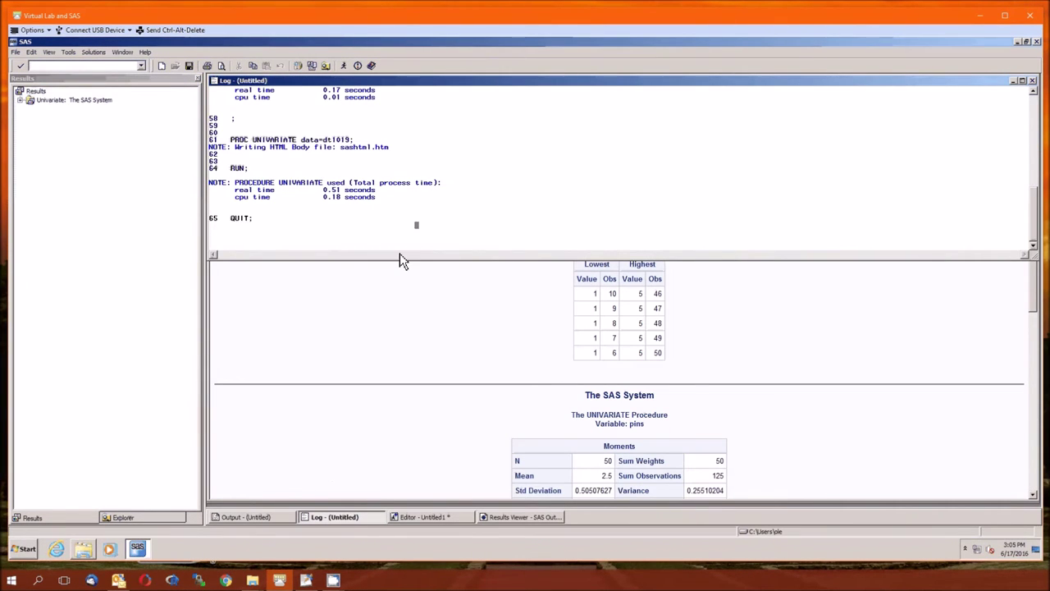
drag(399, 259, 385, 402)
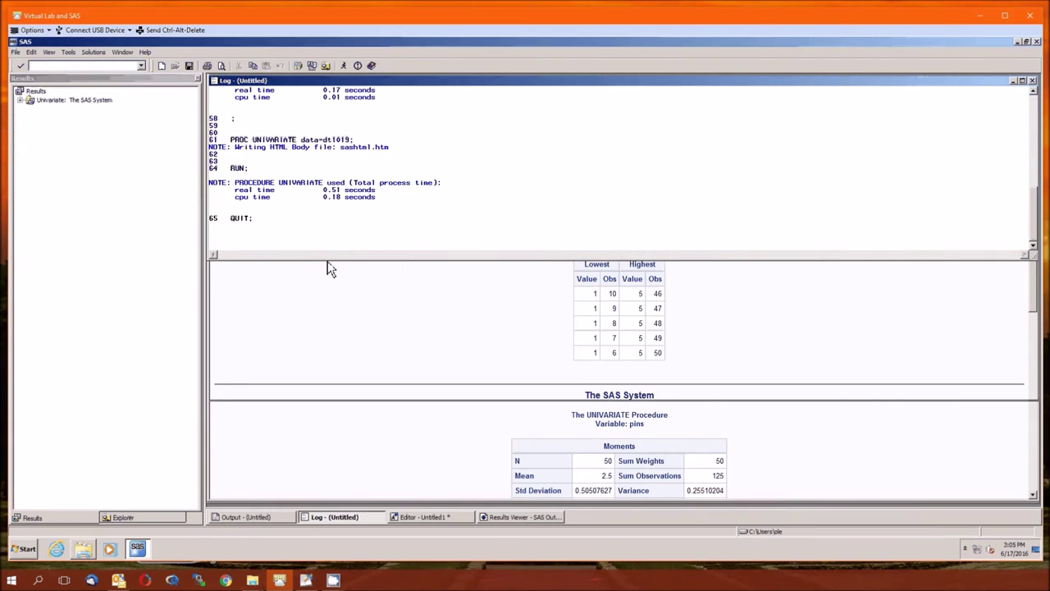
scroll(328, 261, up, 5)
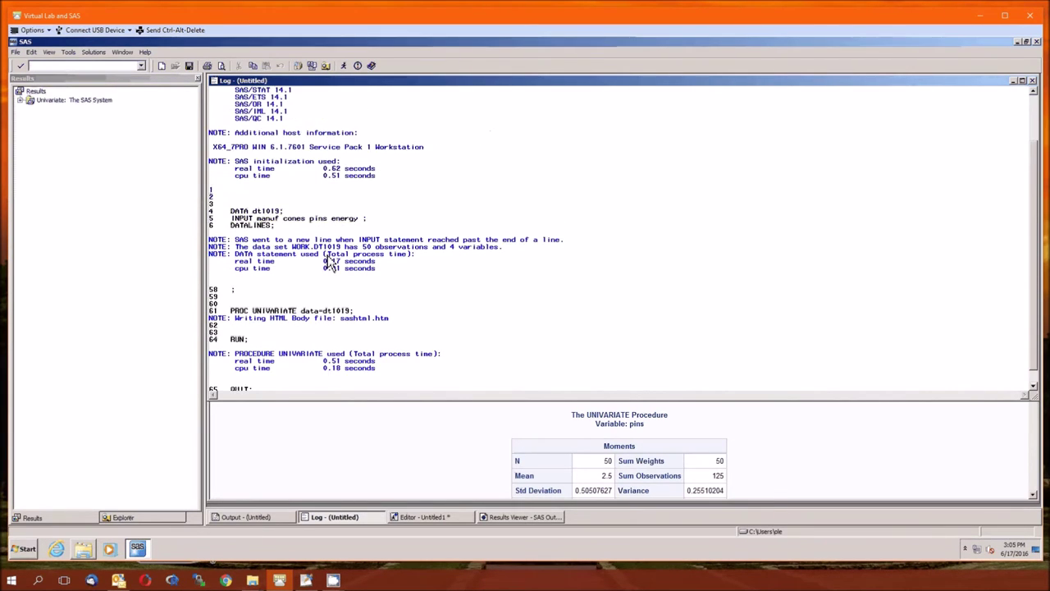
scroll(329, 261, down, 10)
Return to the Results Viewer showing manuf's statistics: N 50, mean 3, range 4.
click(394, 430)
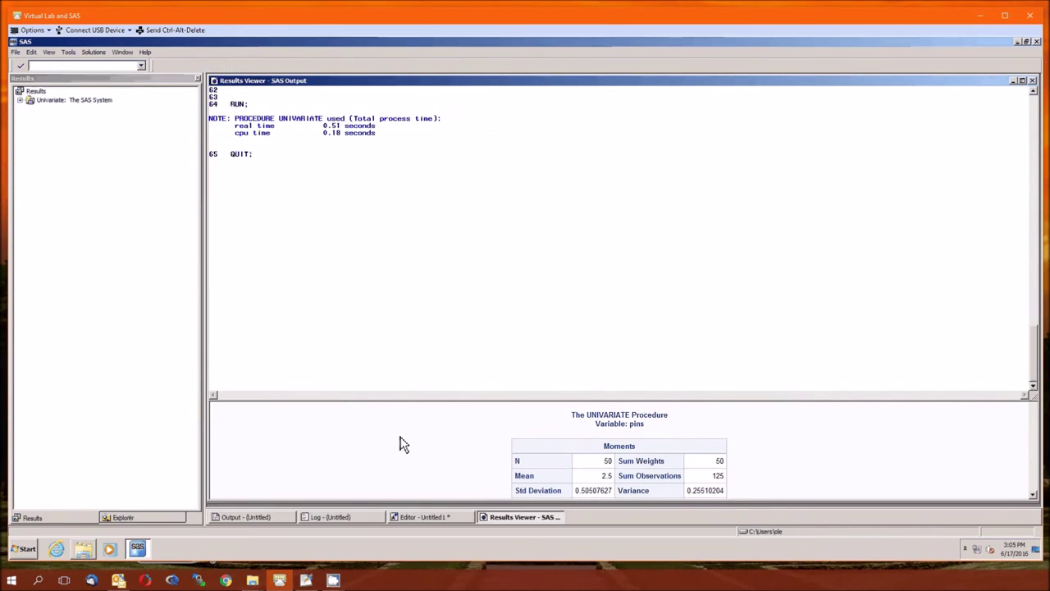
scroll(421, 434, down, 15)
scroll(484, 382, up, 6)
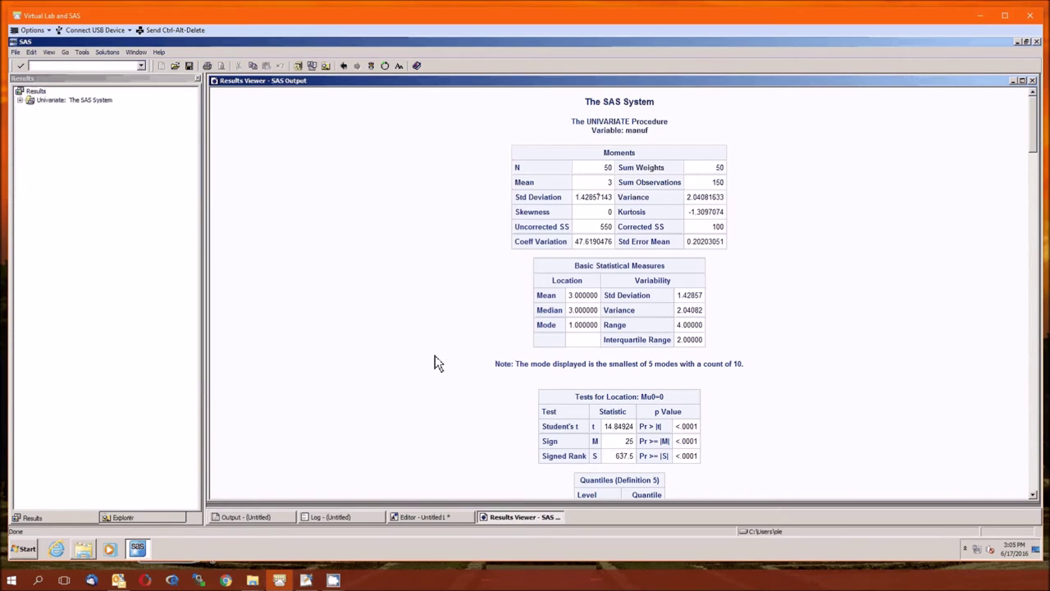
scroll(435, 364, down, 15)
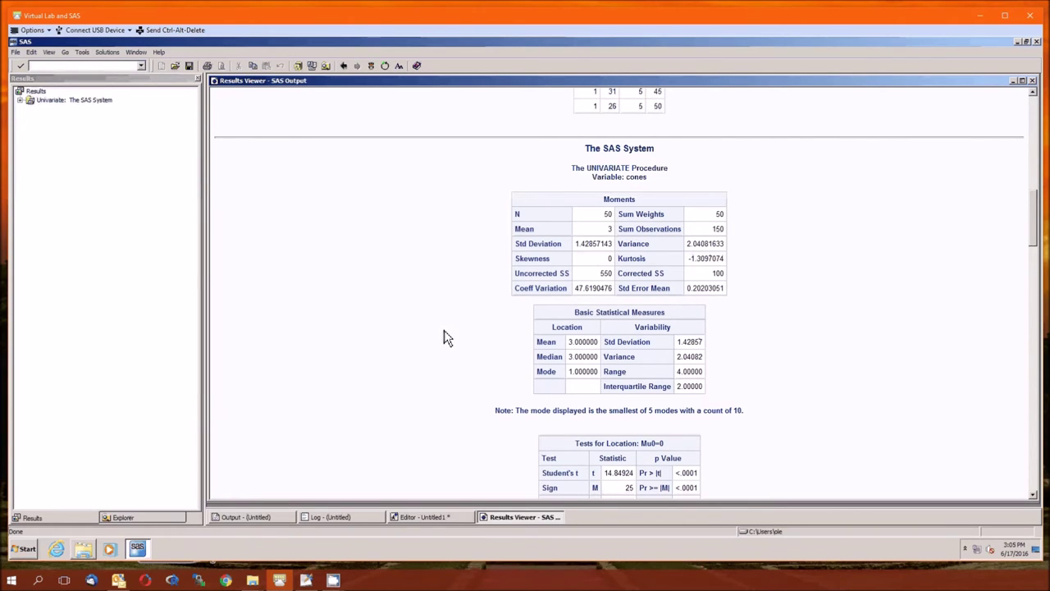
scroll(444, 333, down, 20)
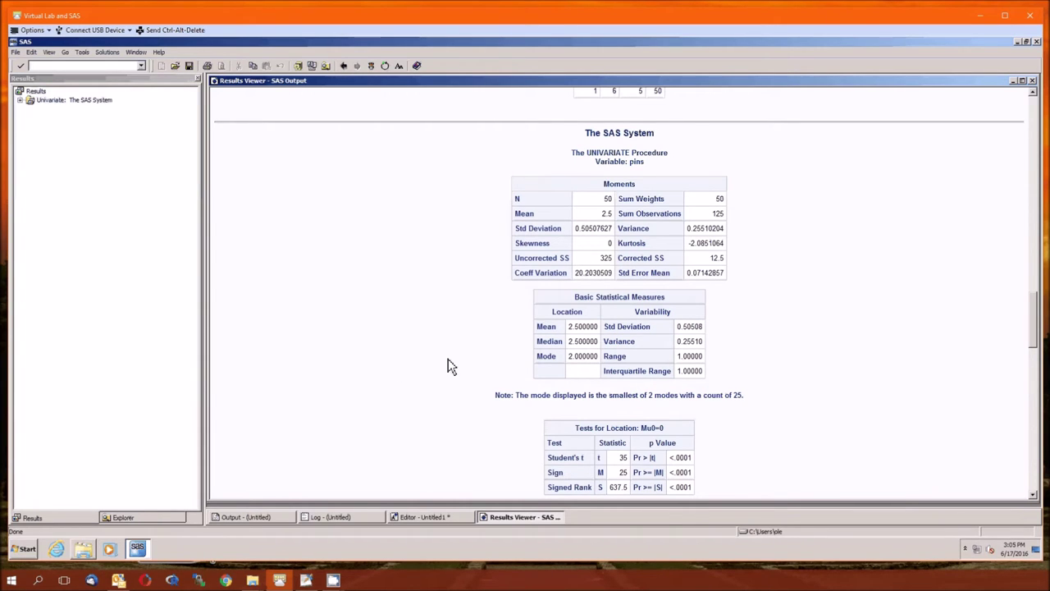
scroll(447, 365, down, 15)
scroll(447, 366, down, 3)
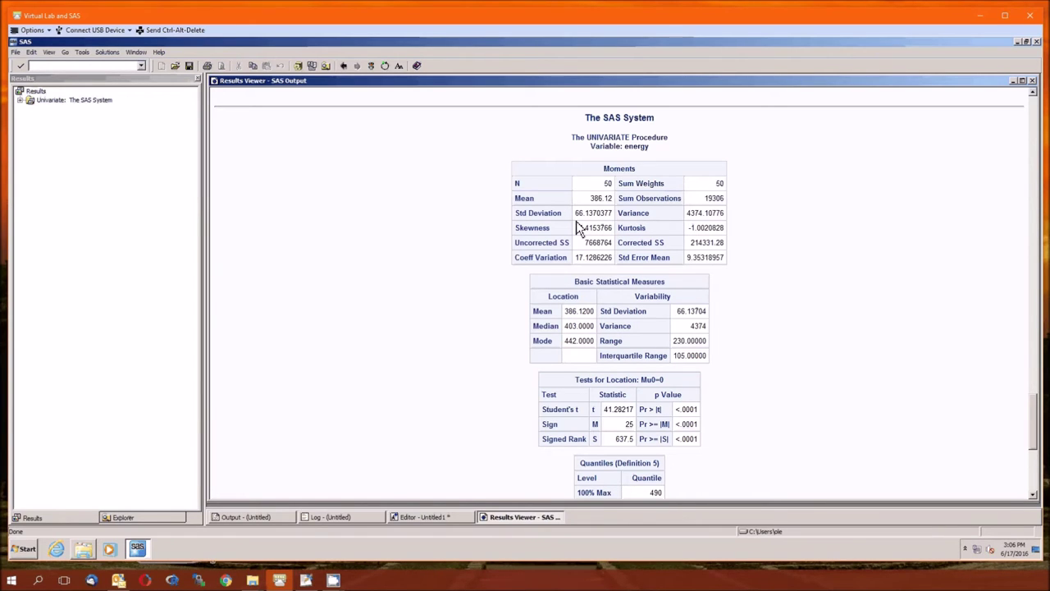
scroll(454, 316, down, 6)
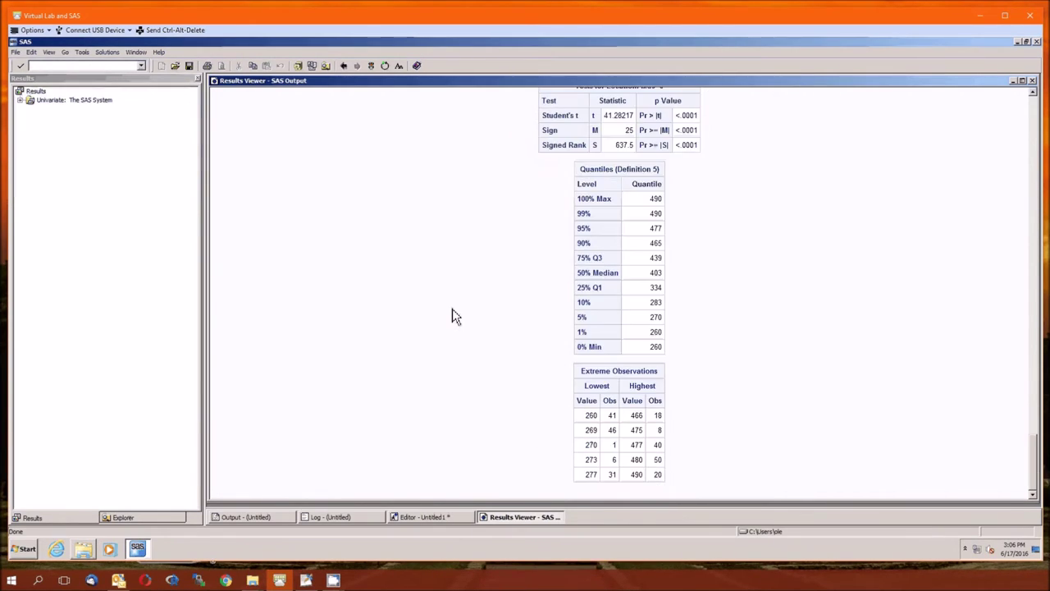
Close the univariate output, enlarge the editor, and add blank lines below PROC UNIVARIATE.
click(1033, 81)
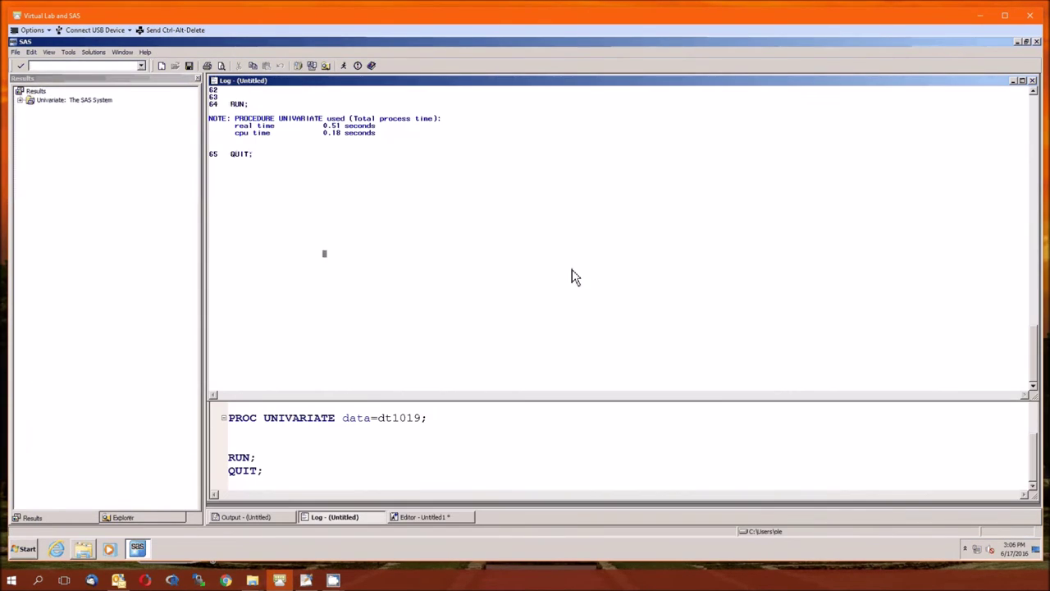
click(452, 457)
scroll(476, 429, down, 2)
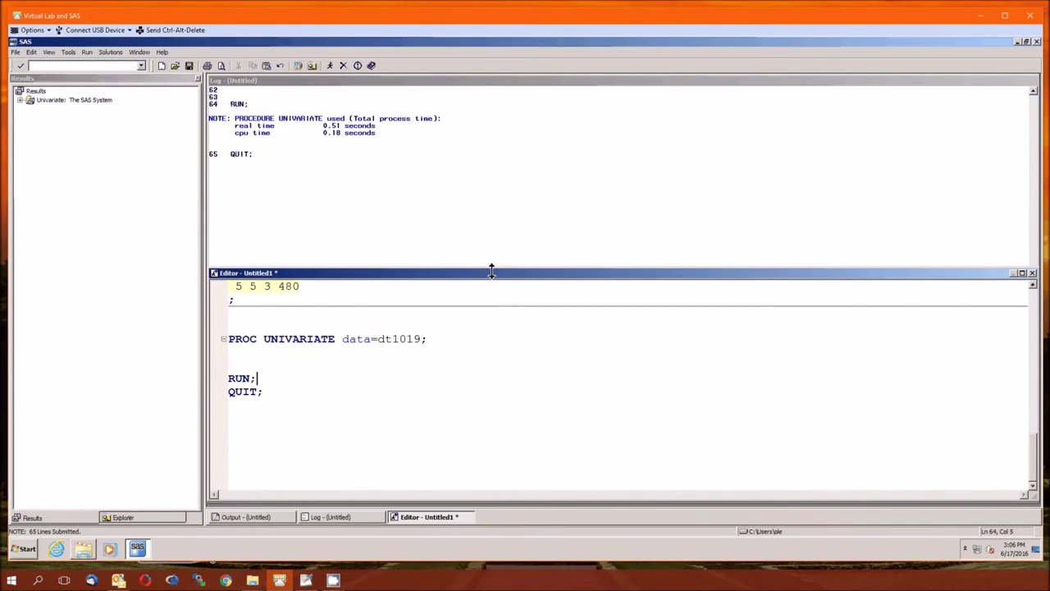
drag(491, 267, 492, 190)
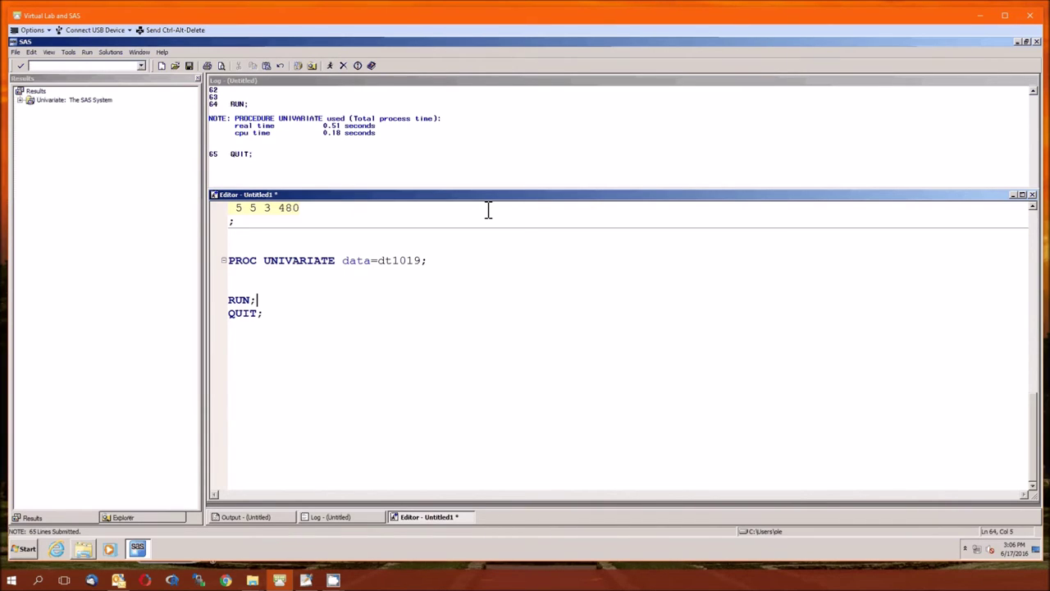
key(Up)
key(Up)
key(Return)
key(BackSpace)
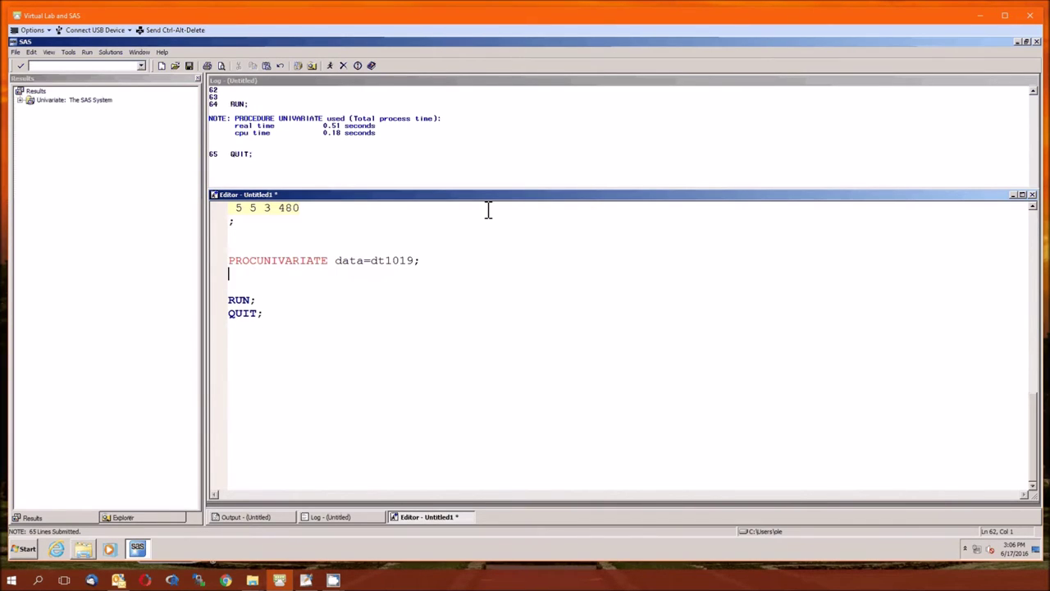
key(Down)
key(Return)
key(Return)
key(Return)
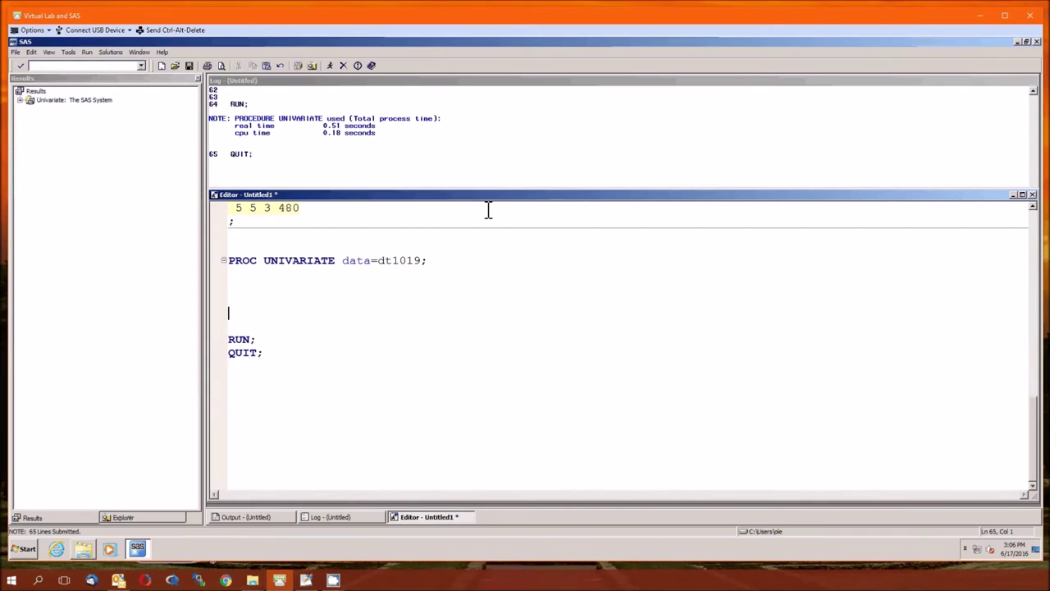
key(Return)
key(Return)
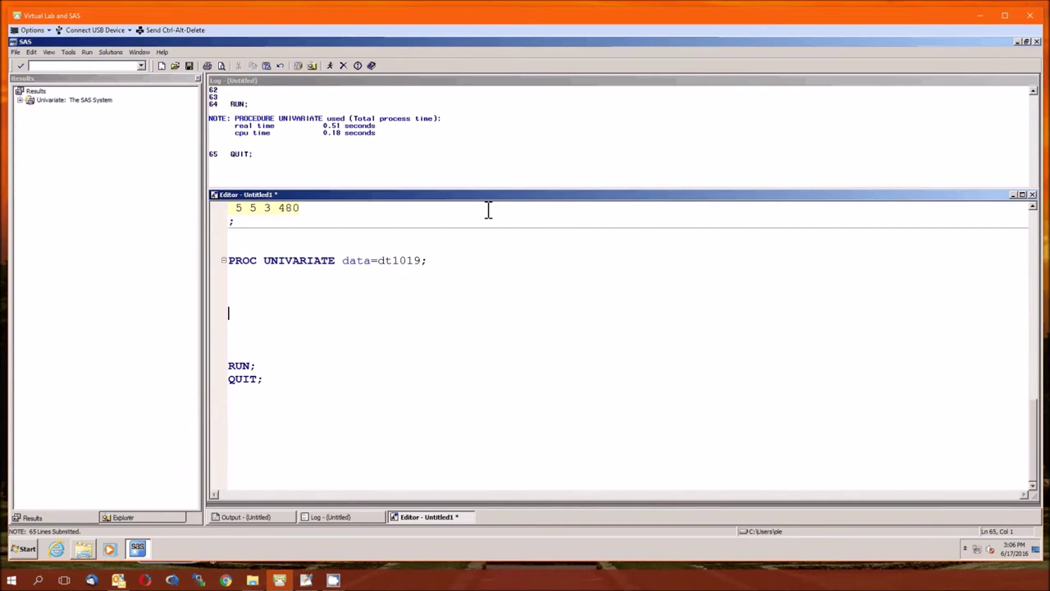
Add a /* Table 10.20 */ comment, PROC GLM data=dt1019; and CLASS pins cones manuf;.
text(/* Table 10.20)
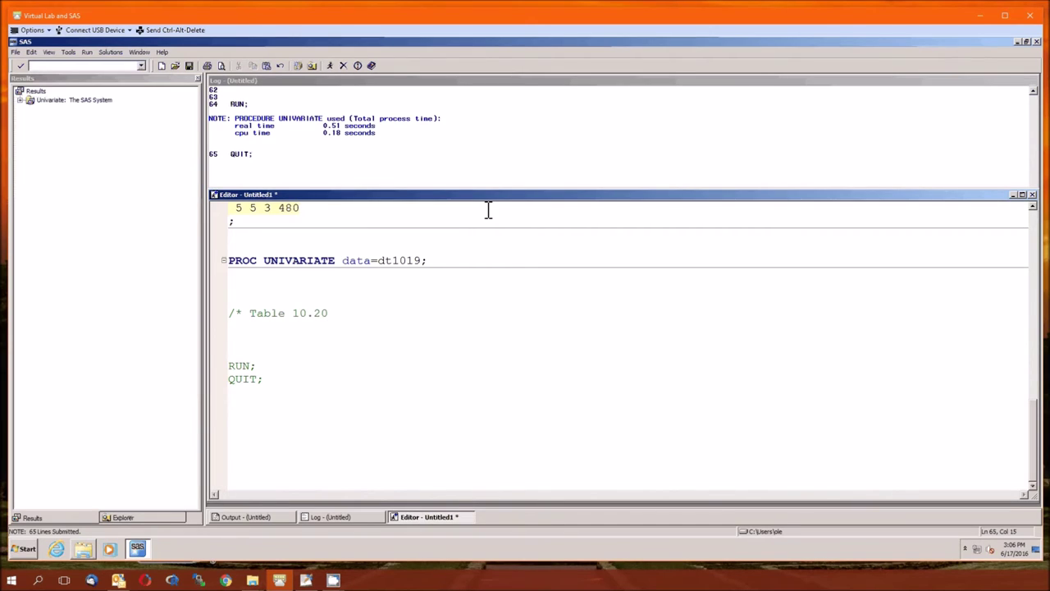
key(Return)
text(*/)
key(Return)
key(Return)
text(PROC )
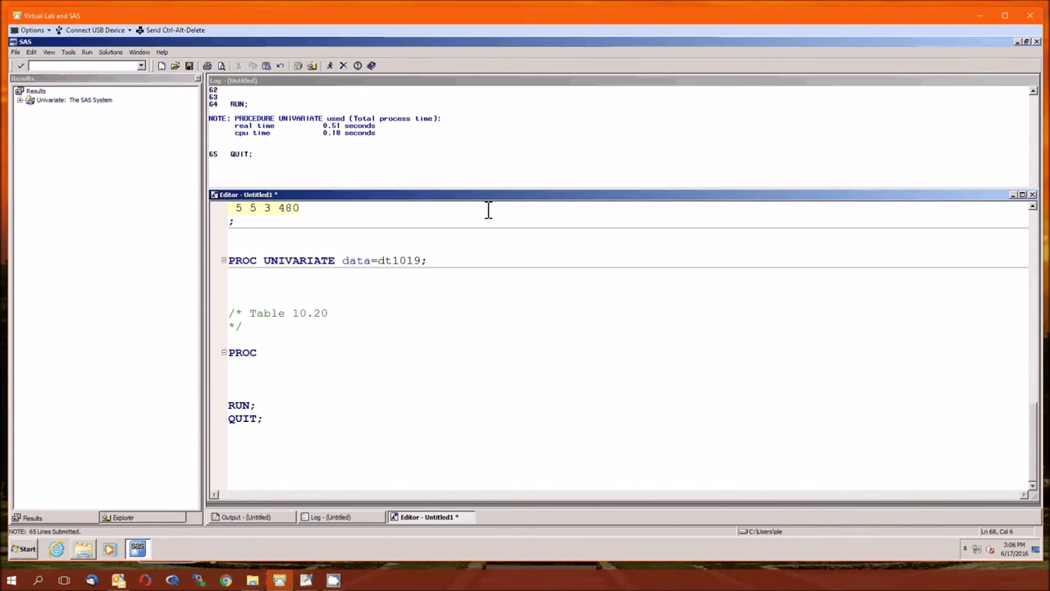
text(GLM data=dt)
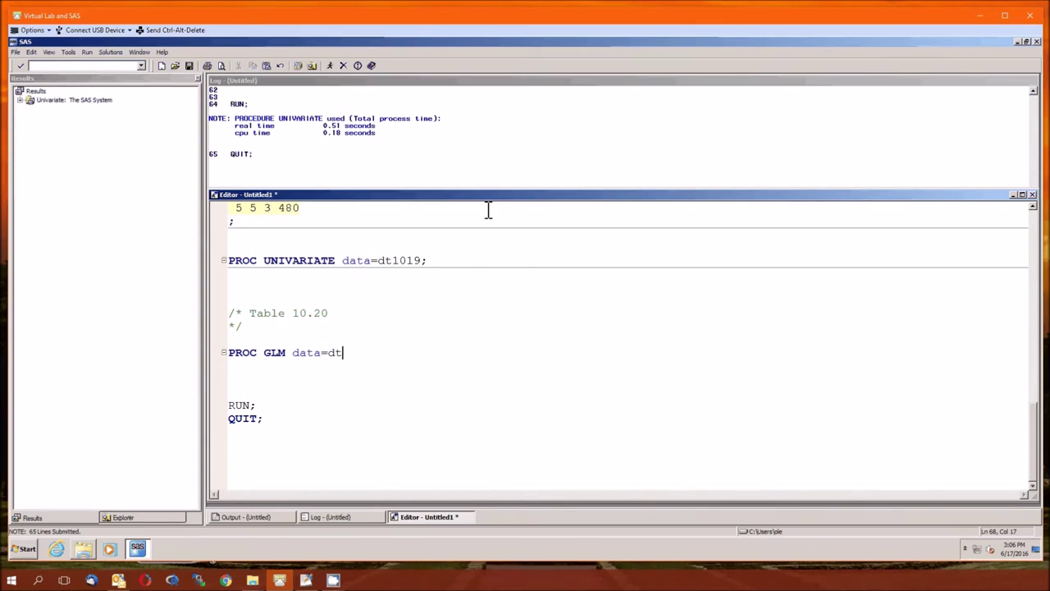
text(1019;)
key(Return)
text(CLASS )
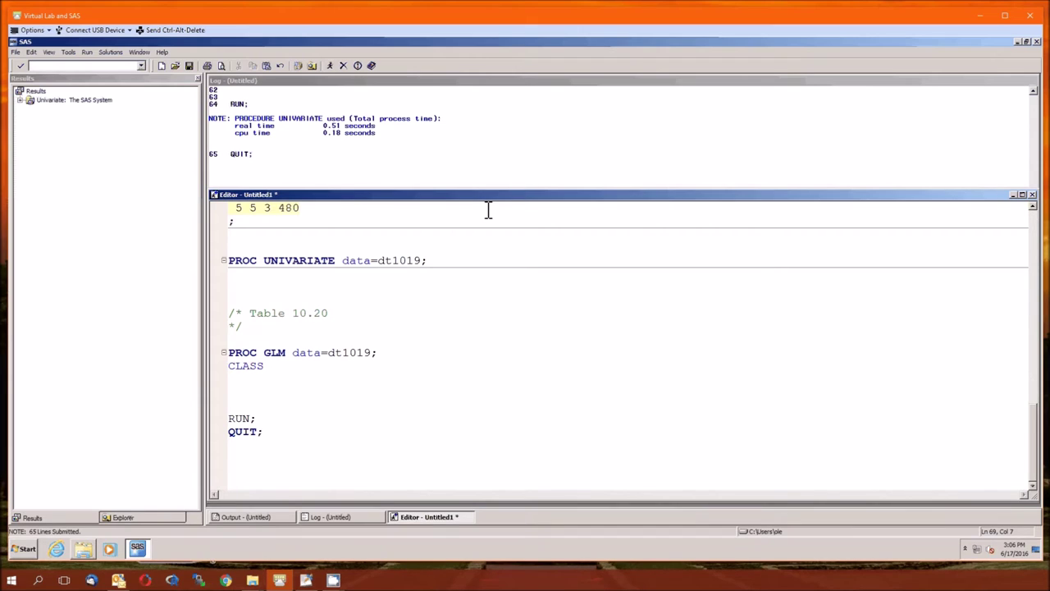
text(pins cones manuf;)
Add MODEL energy = manuf pins manuf*pins cones(manuf); and RANDOM pins cones(manuf); then run.
key(Return)
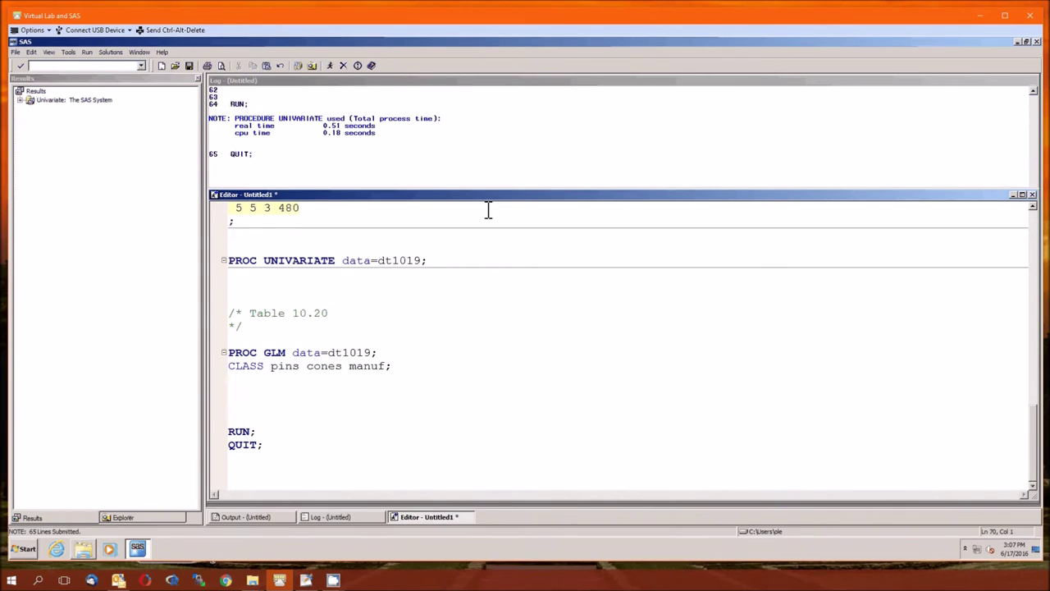
text(MODEL energy = m)
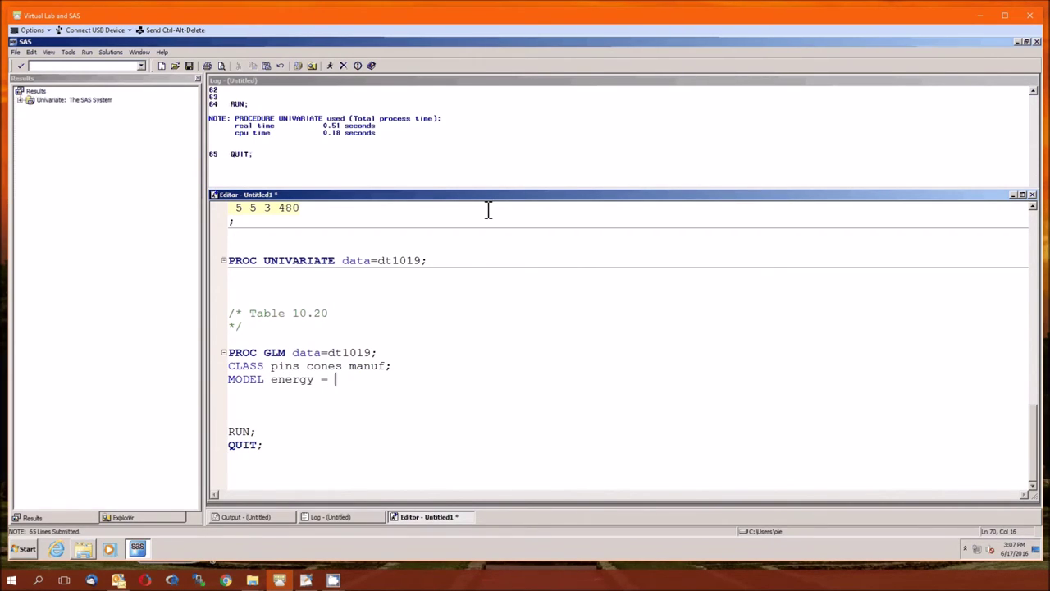
text(anuf pins manuf)
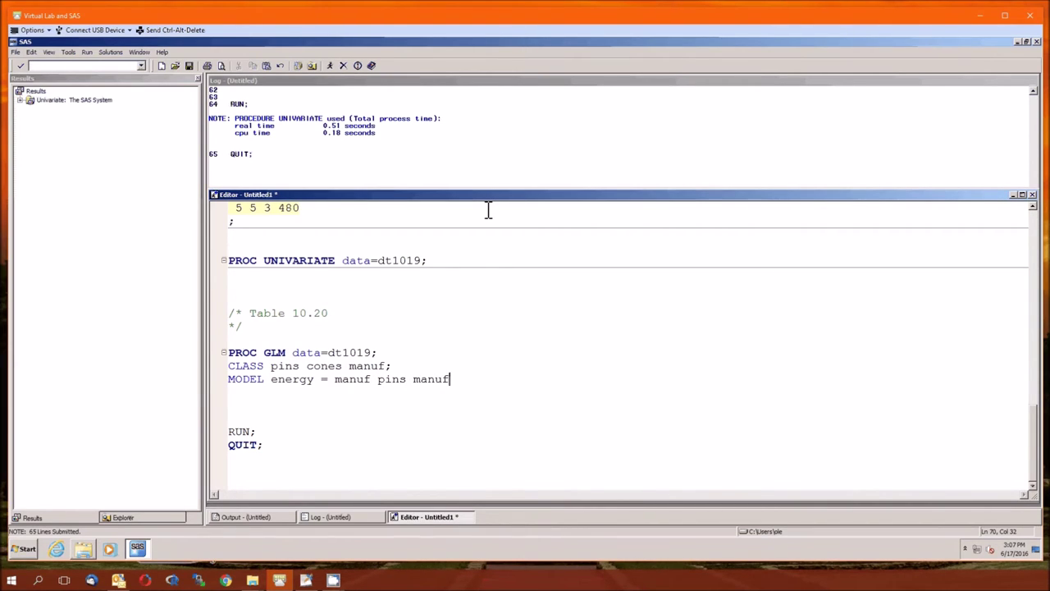
text(*pins cones(manuf) )
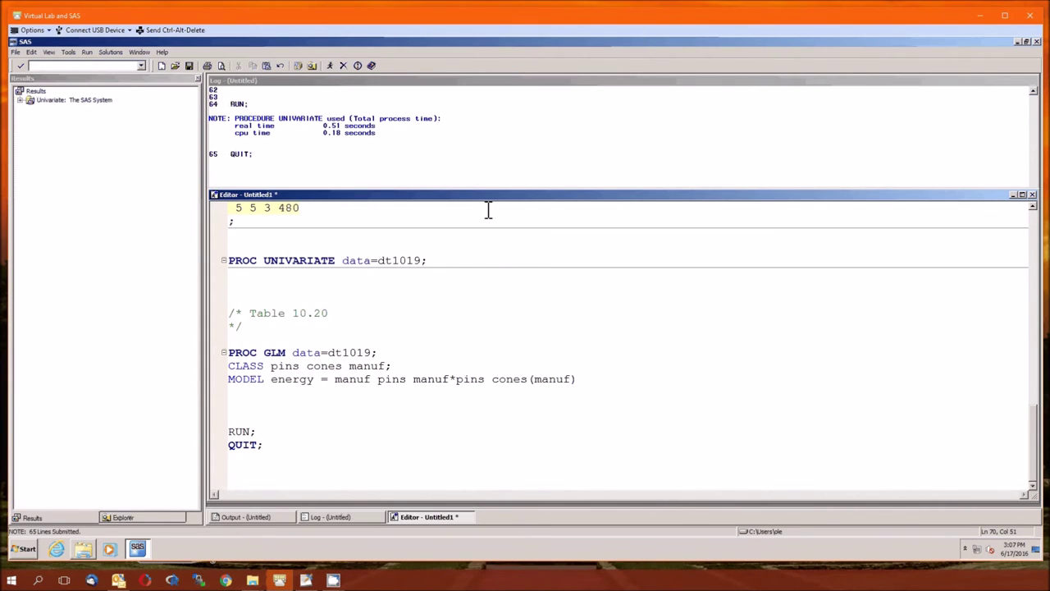
text(;)
key(Return)
text(RAND)
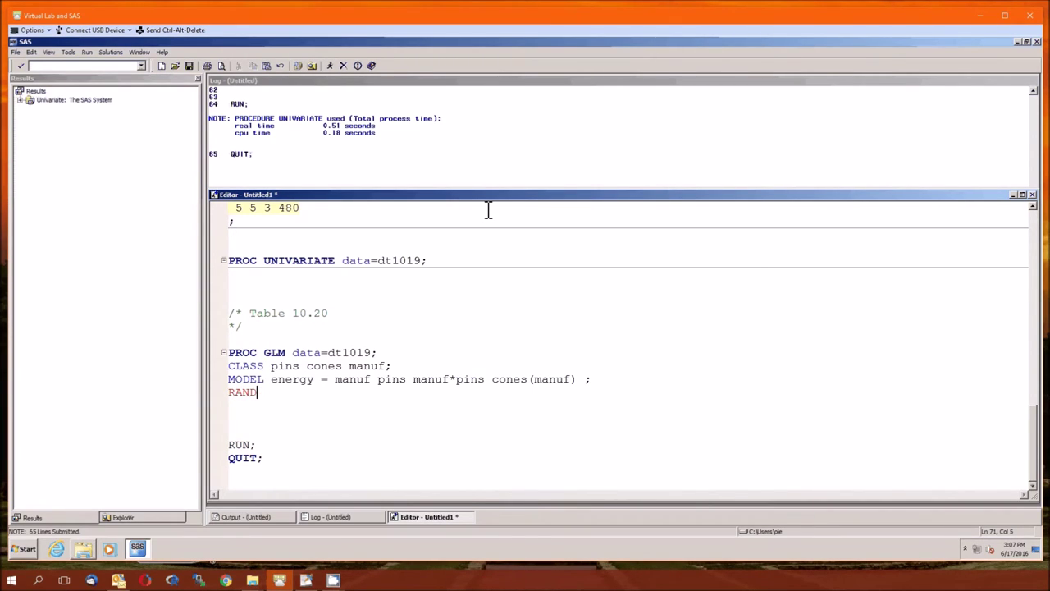
text(OM pins cones(m)
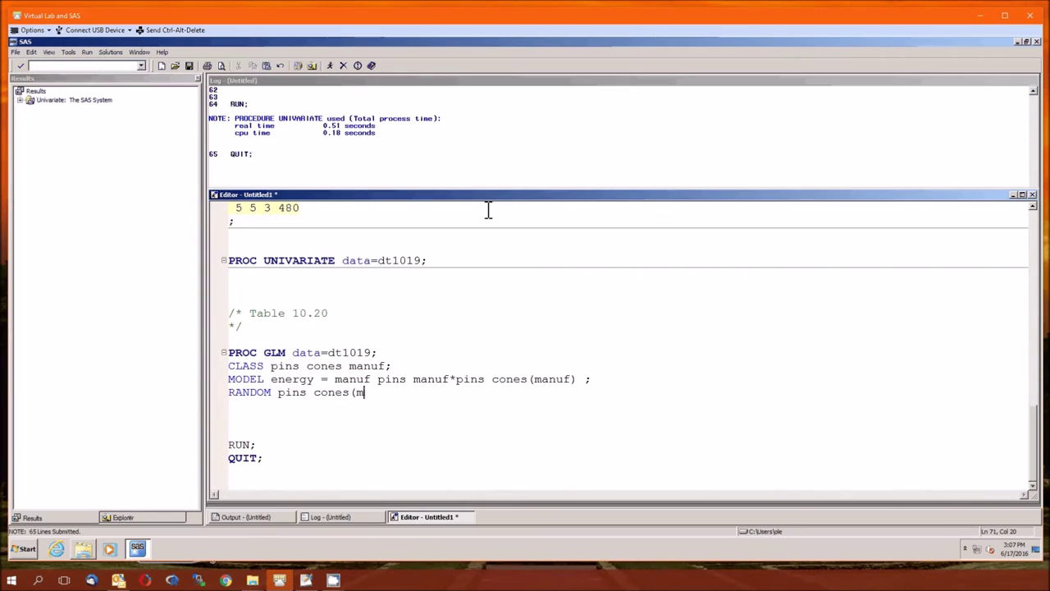
text(anuf) ;)
key(Return)
key(Return)
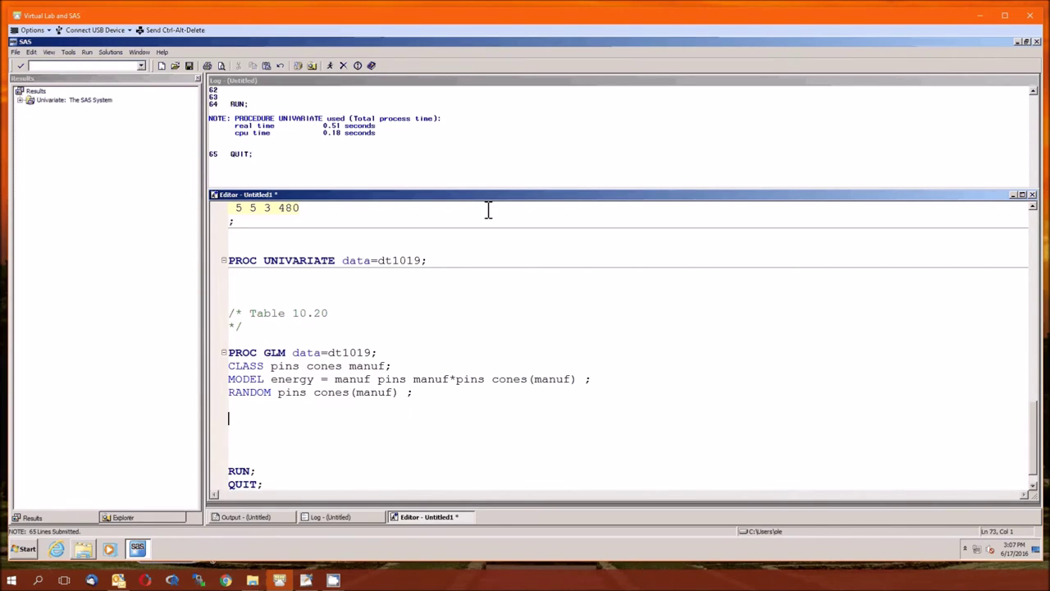
key(Delete)
key(Delete)
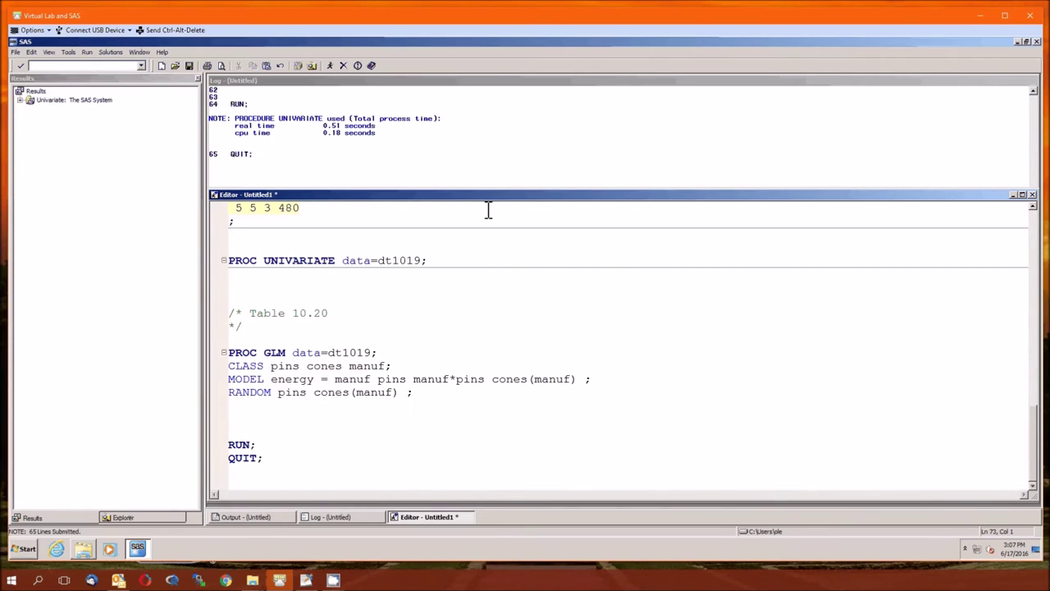
key(F3)
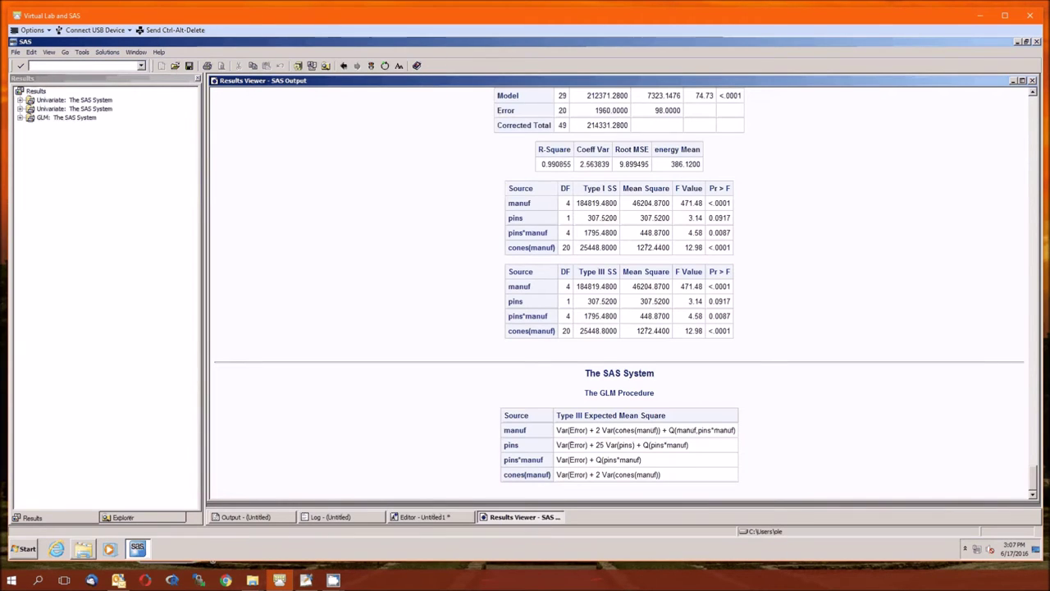
scroll(620, 287, up, 5)
scroll(620, 287, up, 2)
scroll(619, 288, down, 2)
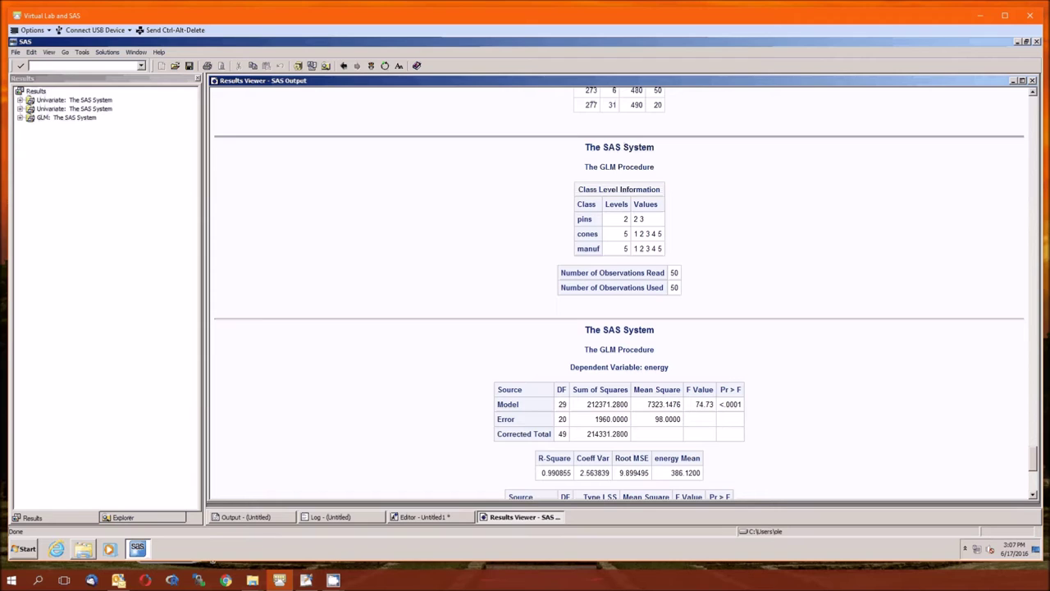
scroll(619, 291, down, 3)
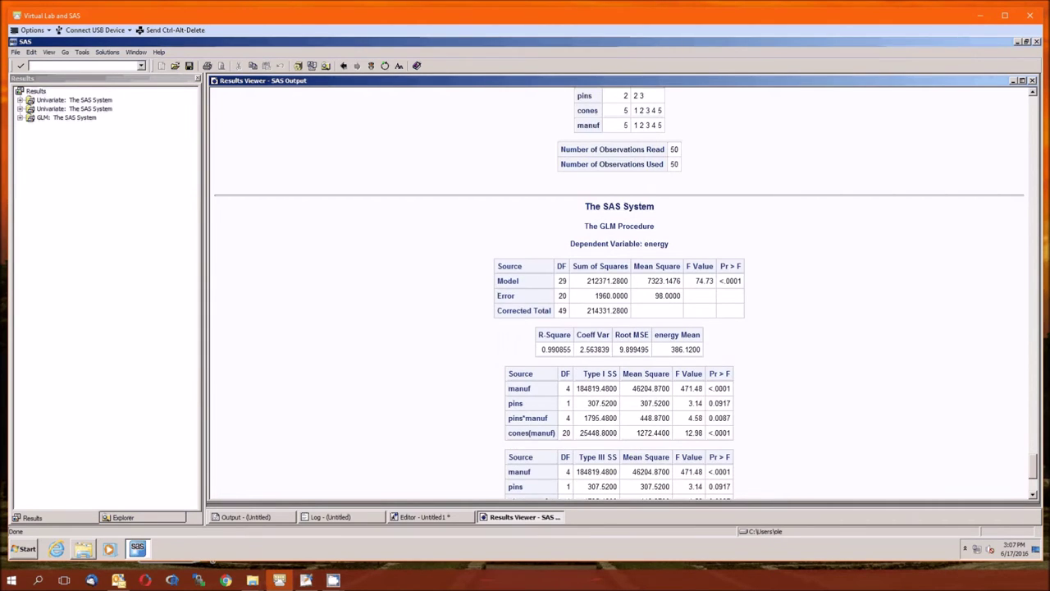
scroll(620, 291, down, 2)
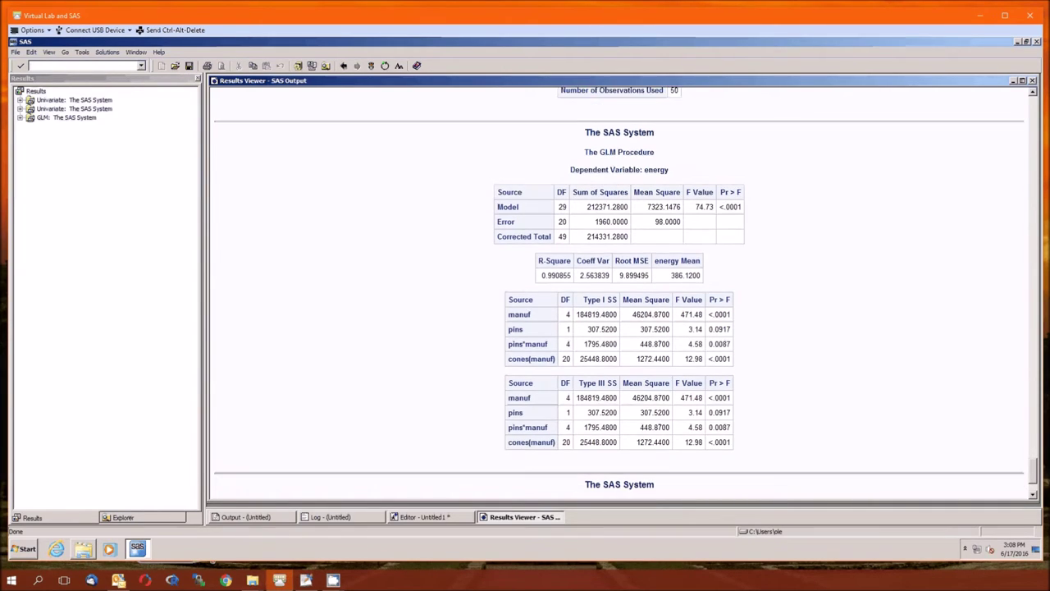
scroll(619, 291, down, 2)
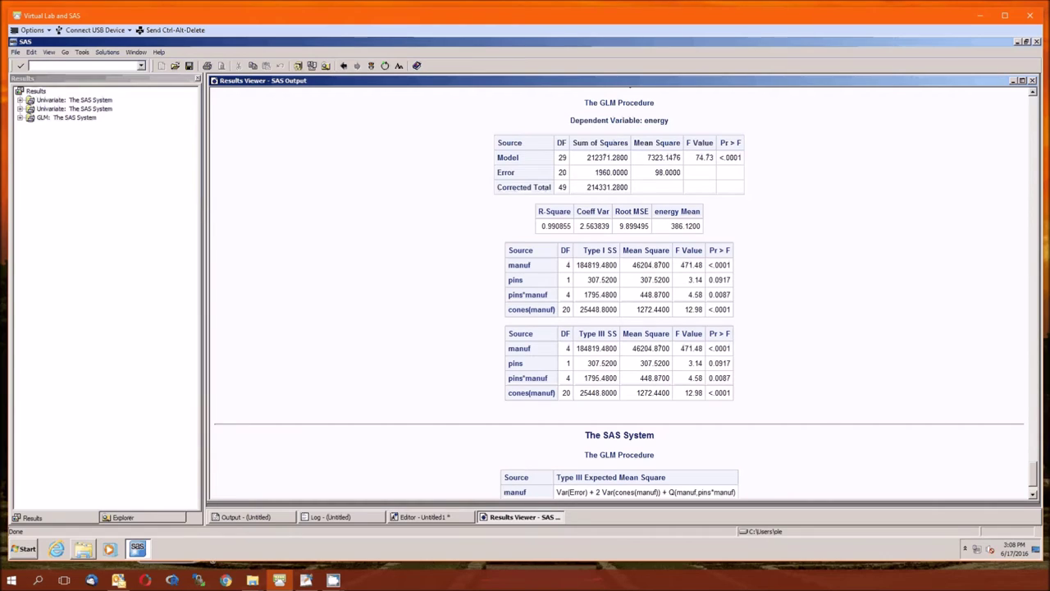
Find the Type III Expected Mean Square table, highlight Q(manuf,pins*manuf), then return to the code.
scroll(619, 288, down, 2)
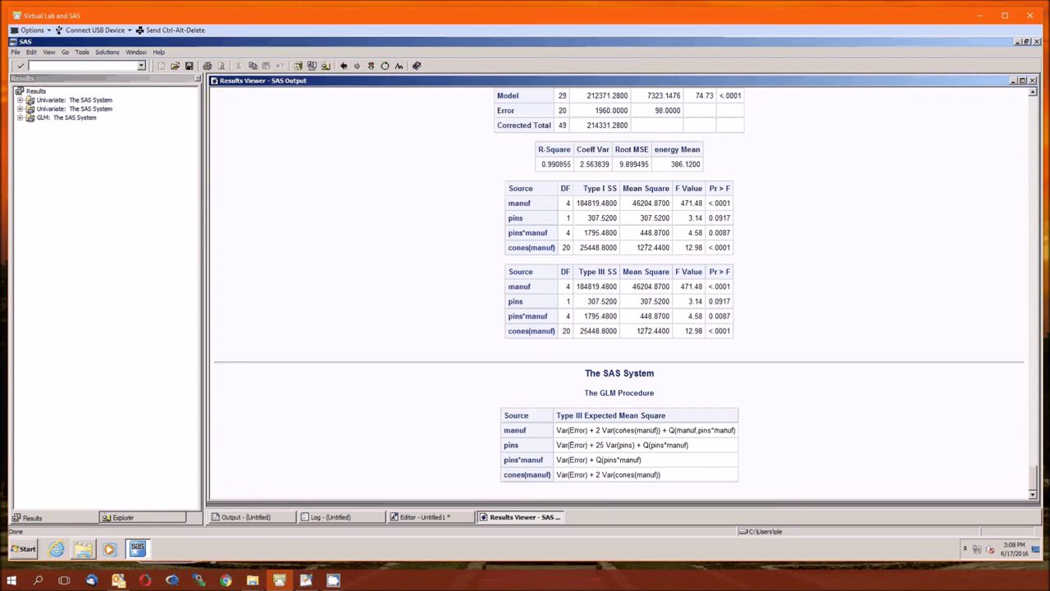
scroll(619, 291, up, 6)
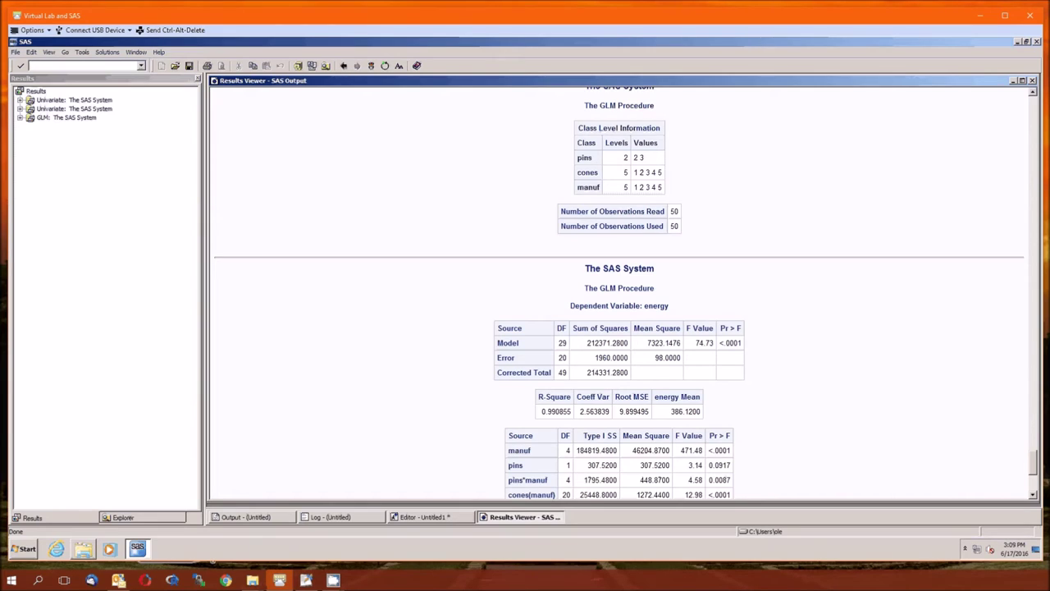
scroll(619, 291, down, 2)
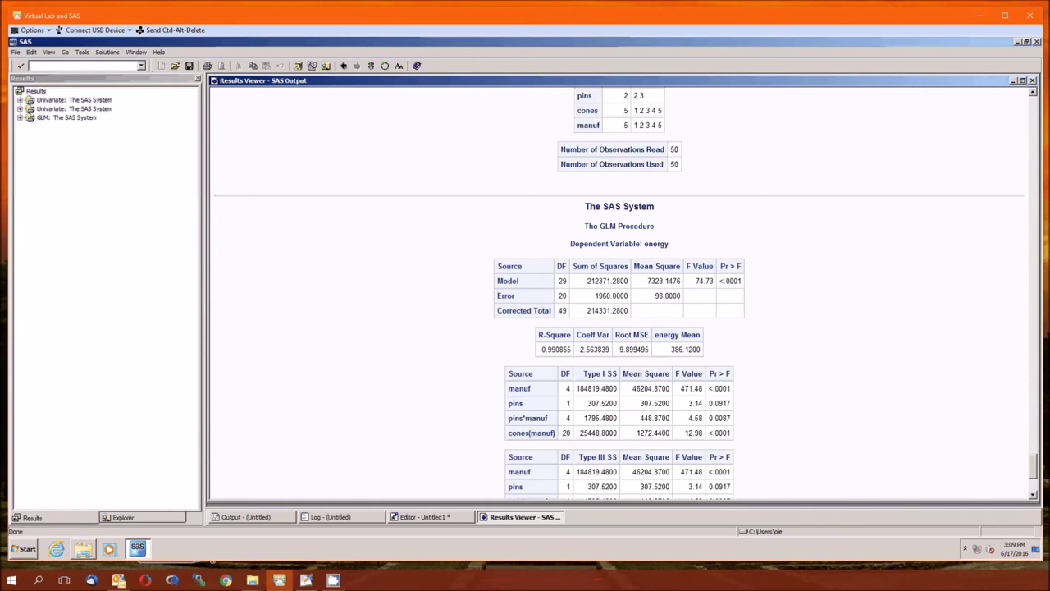
scroll(619, 291, down, 2)
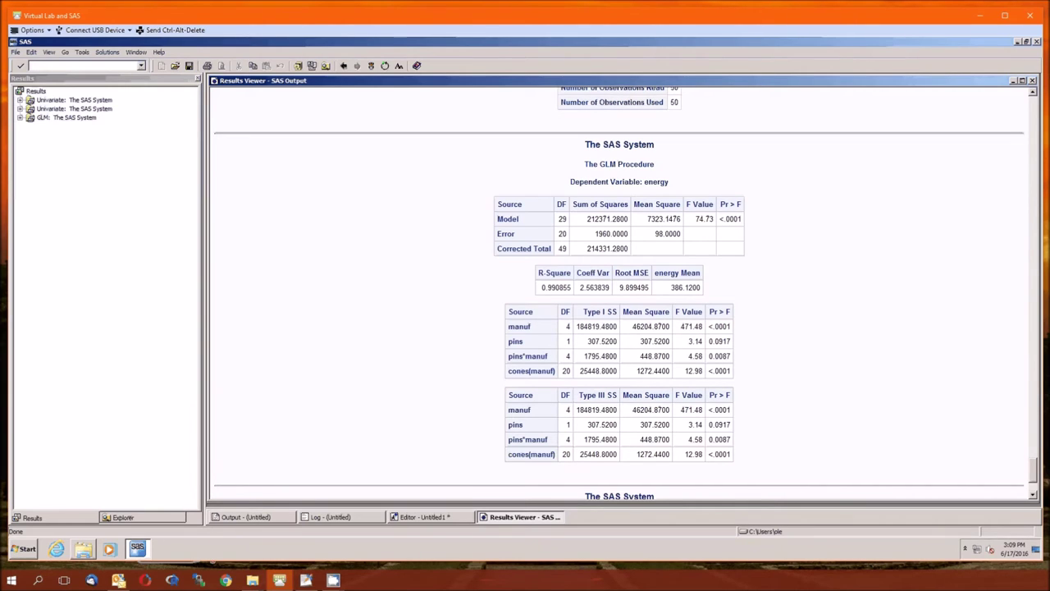
scroll(619, 287, down, 3)
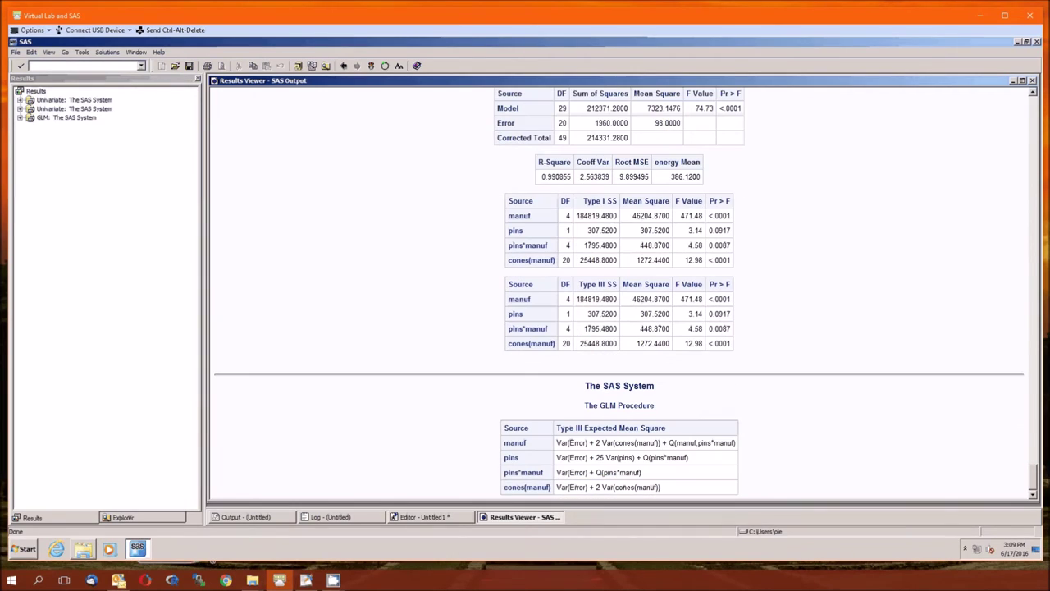
scroll(620, 287, down, 1)
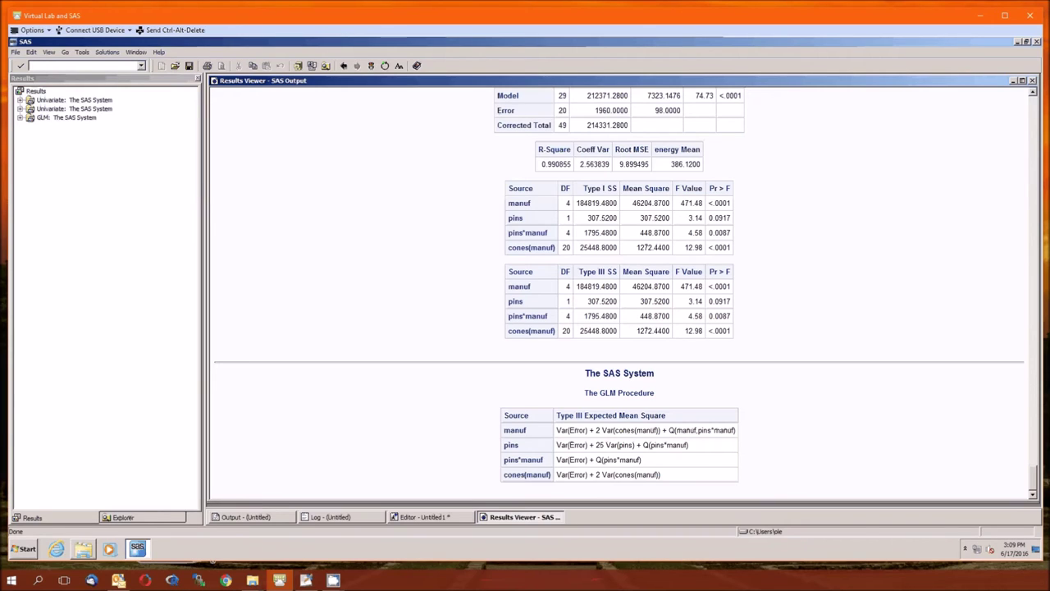
drag(736, 430, 667, 430)
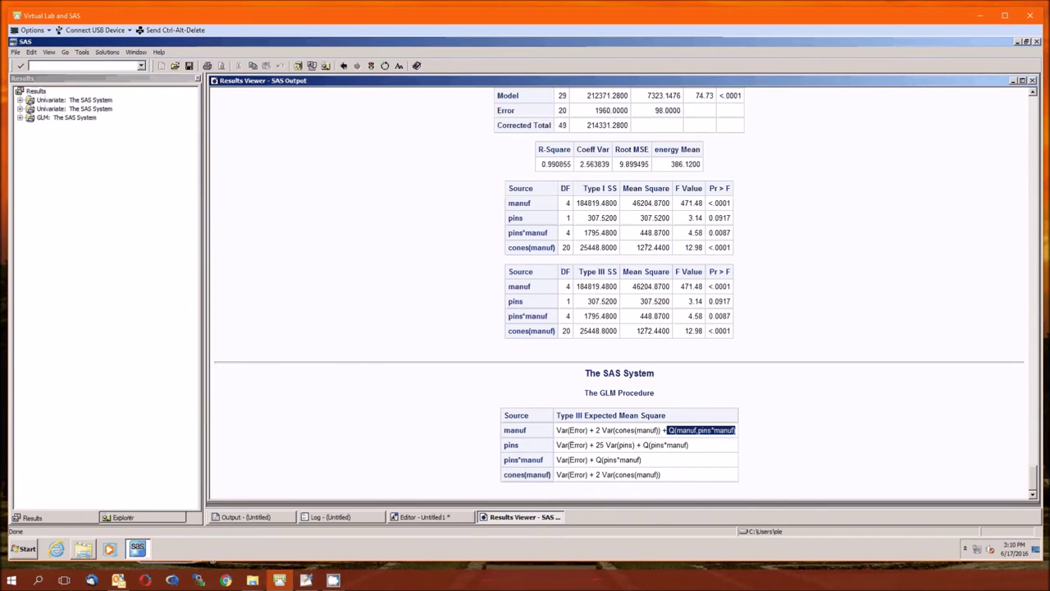
key(ctrl+F4)
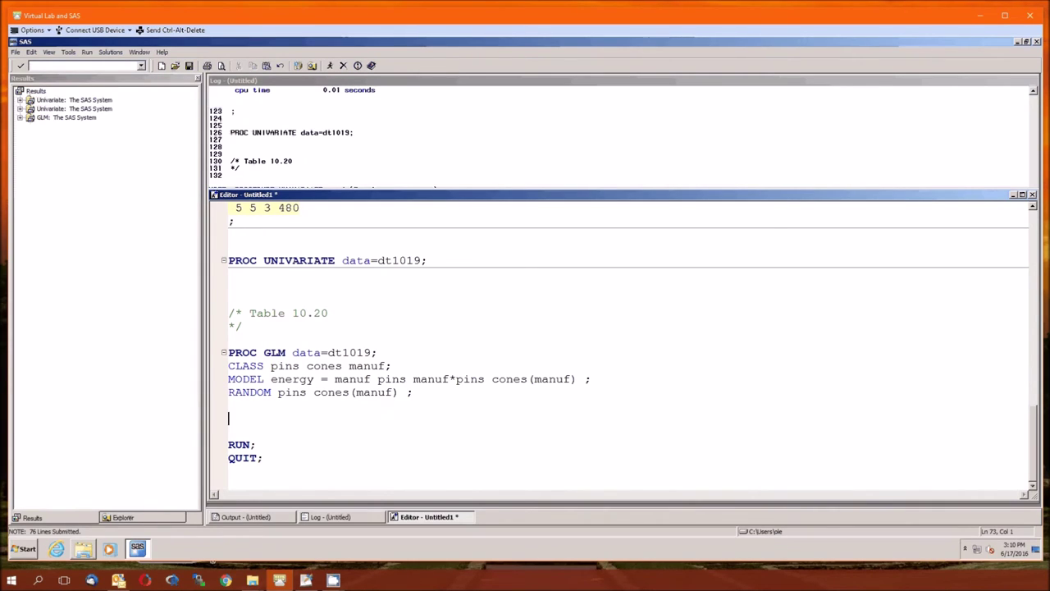
Append / test to RANDOM pins cones(manuf) and rerun to get the mixed-model tests.
click(407, 392)
scroll(623, 345, down, 1)
text(/ test)
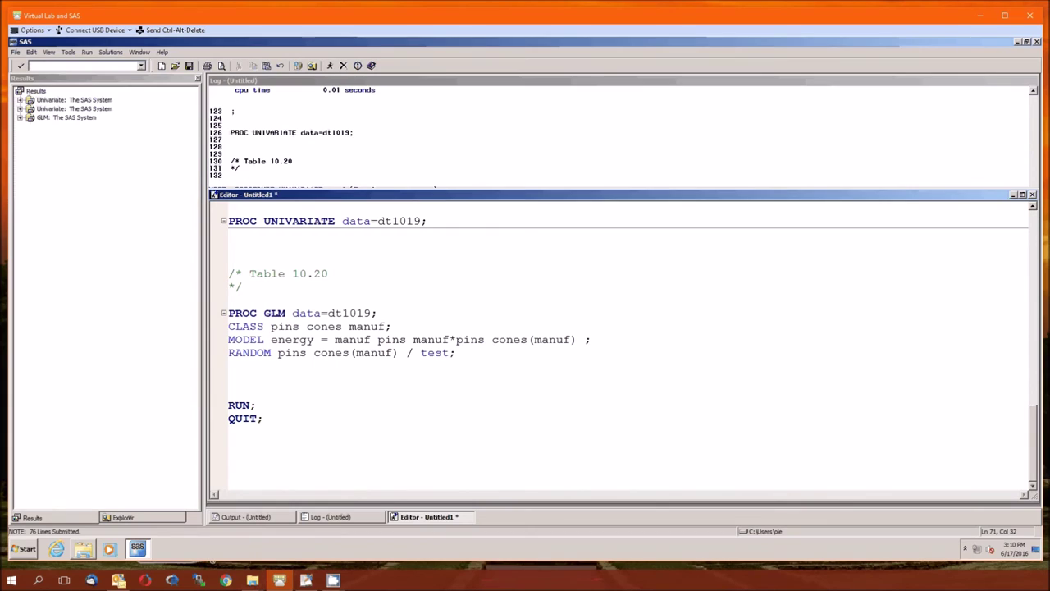
key(F3)
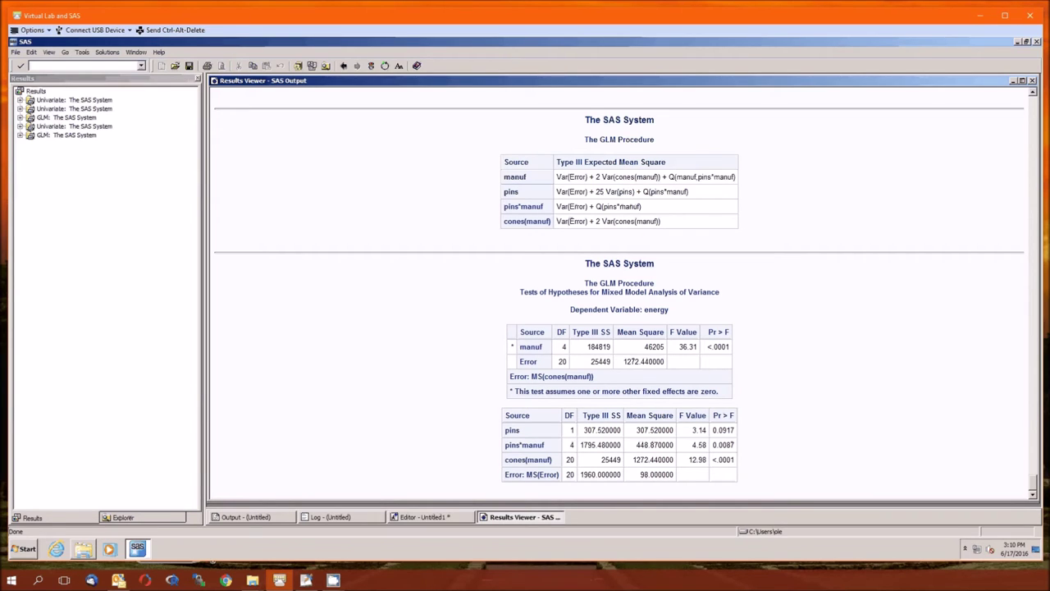
scroll(620, 287, up, 6)
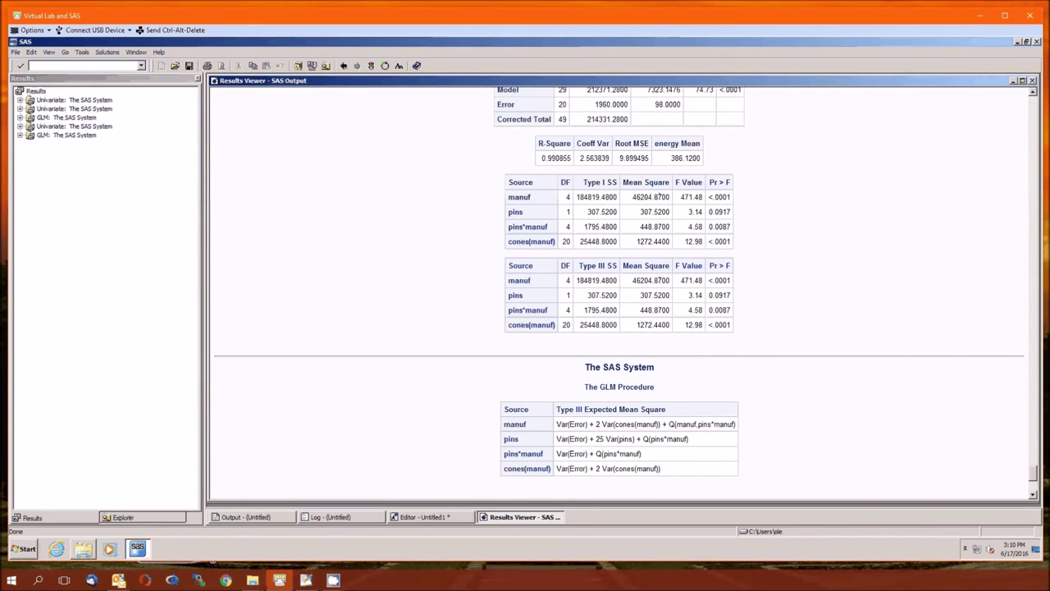
scroll(620, 287, down, 6)
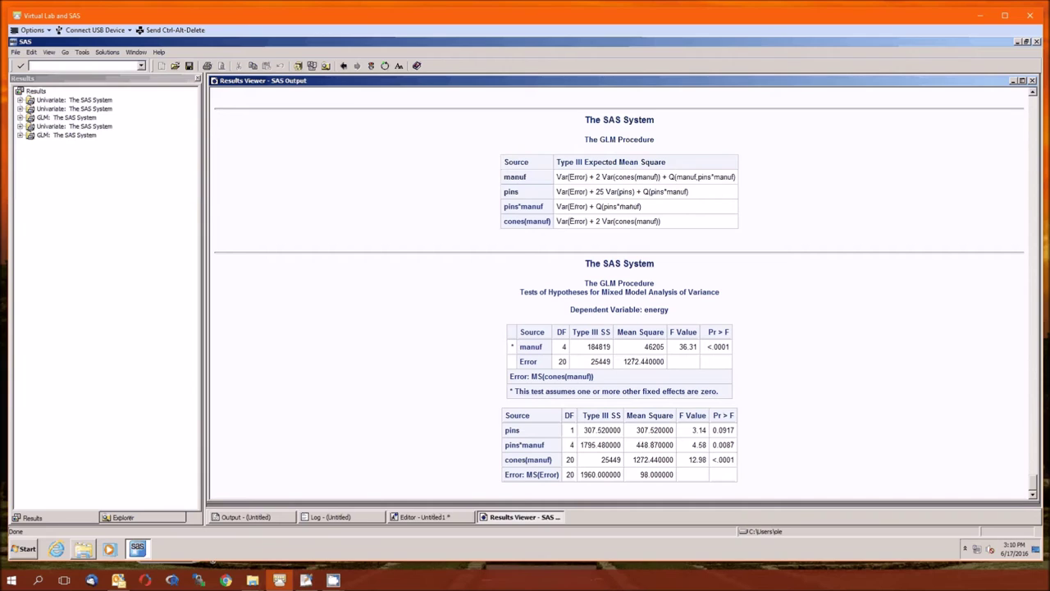
scroll(620, 287, up, 7)
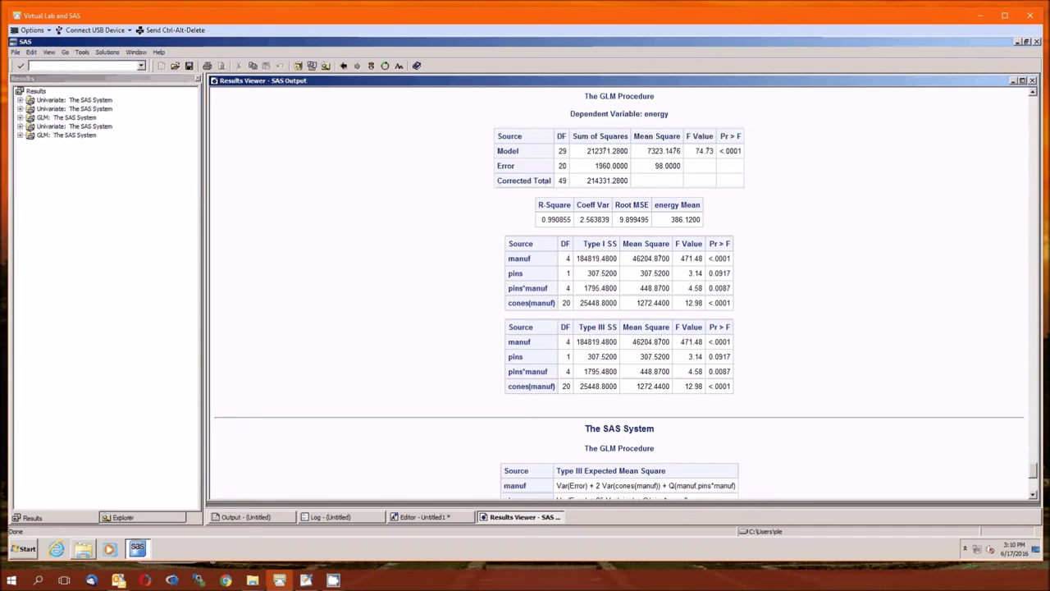
scroll(620, 287, down, 4)
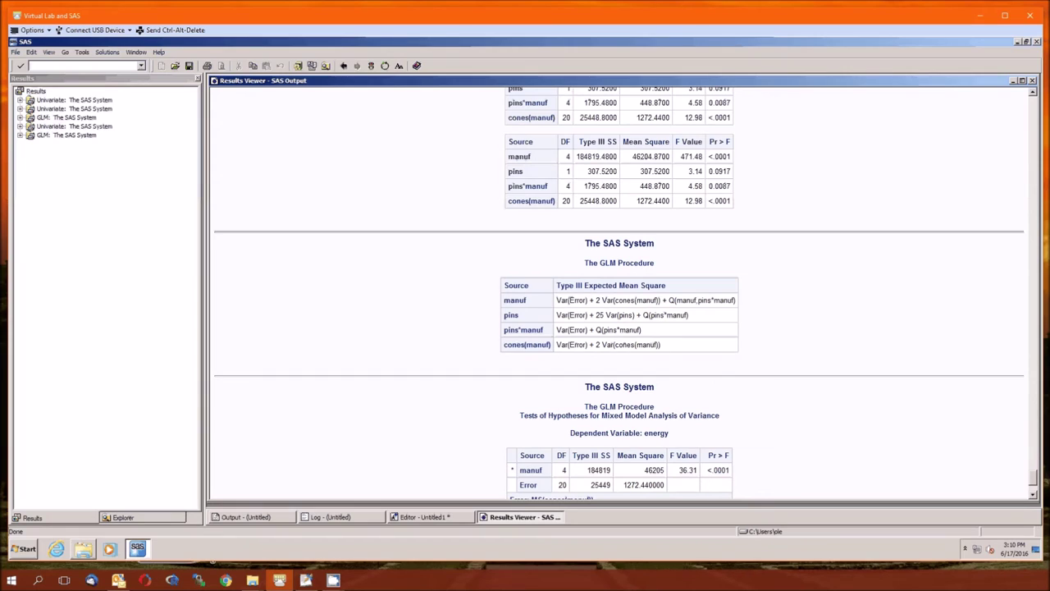
drag(667, 300, 735, 300)
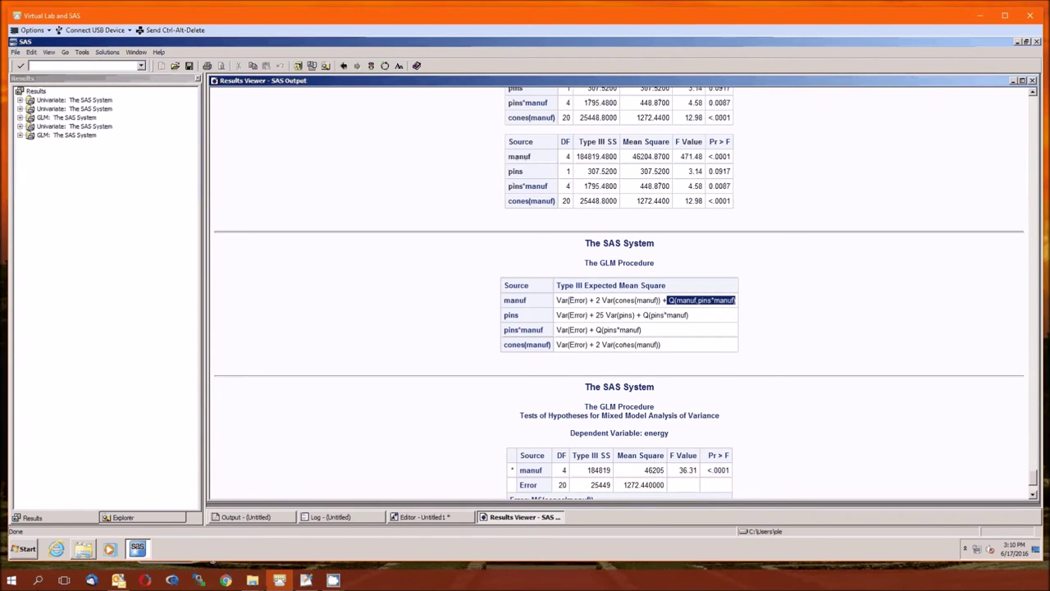
drag(662, 345, 558, 345)
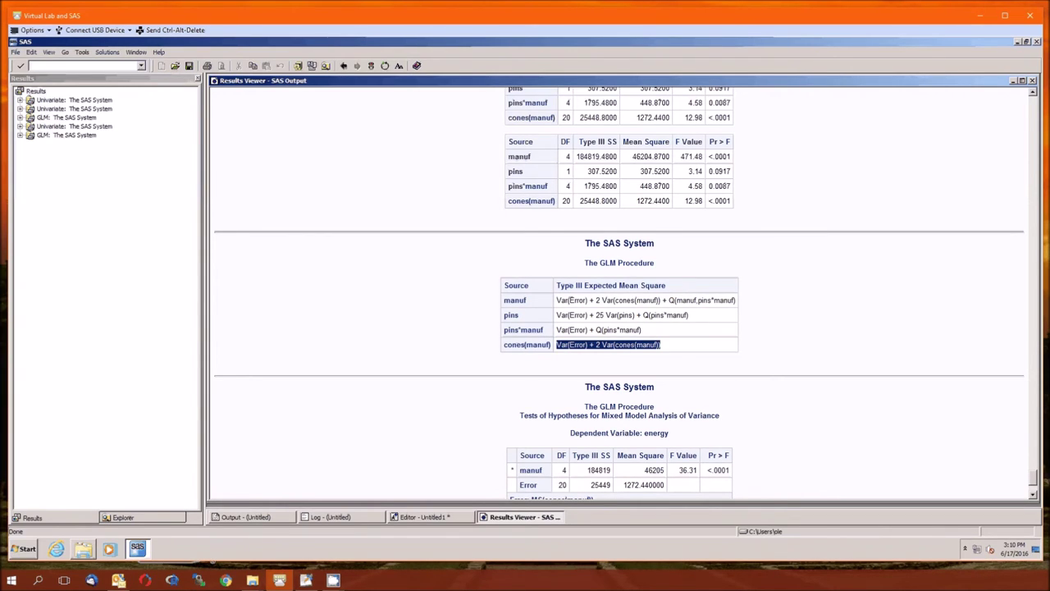
scroll(619, 292, down, 3)
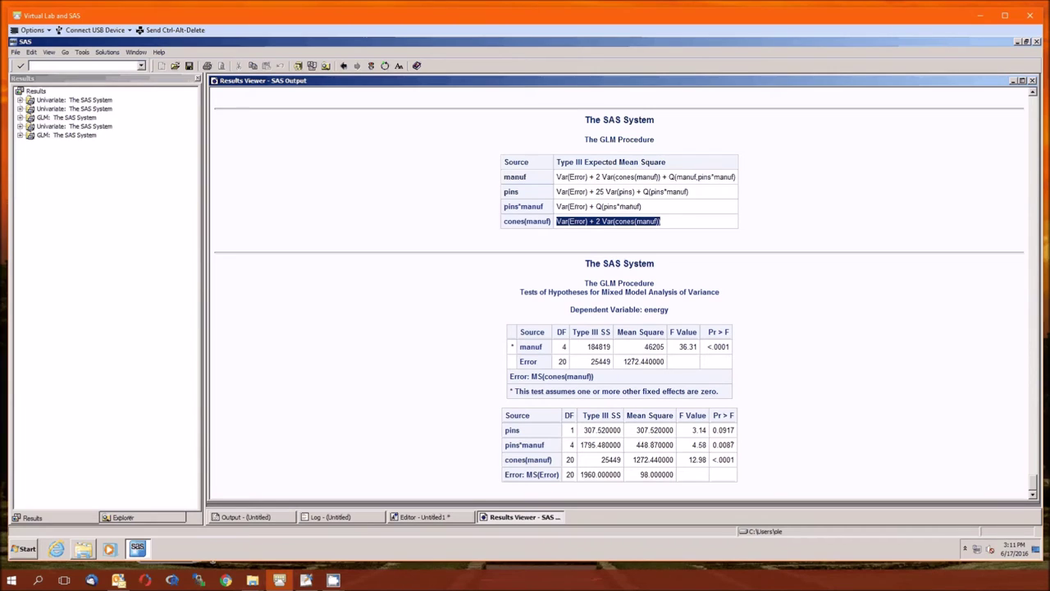
scroll(620, 287, up, 3)
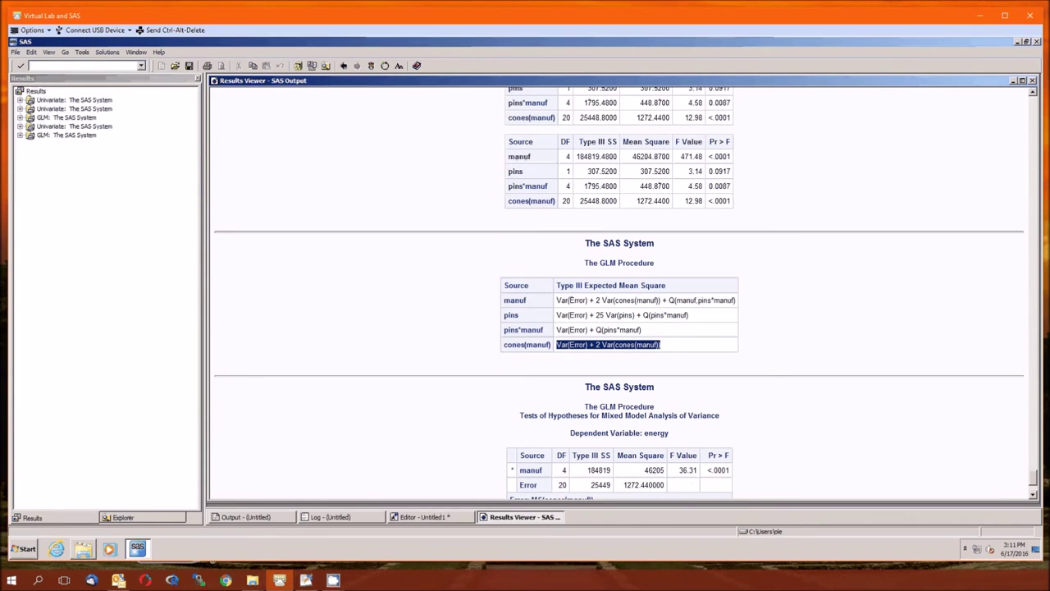
scroll(619, 287, down, 3)
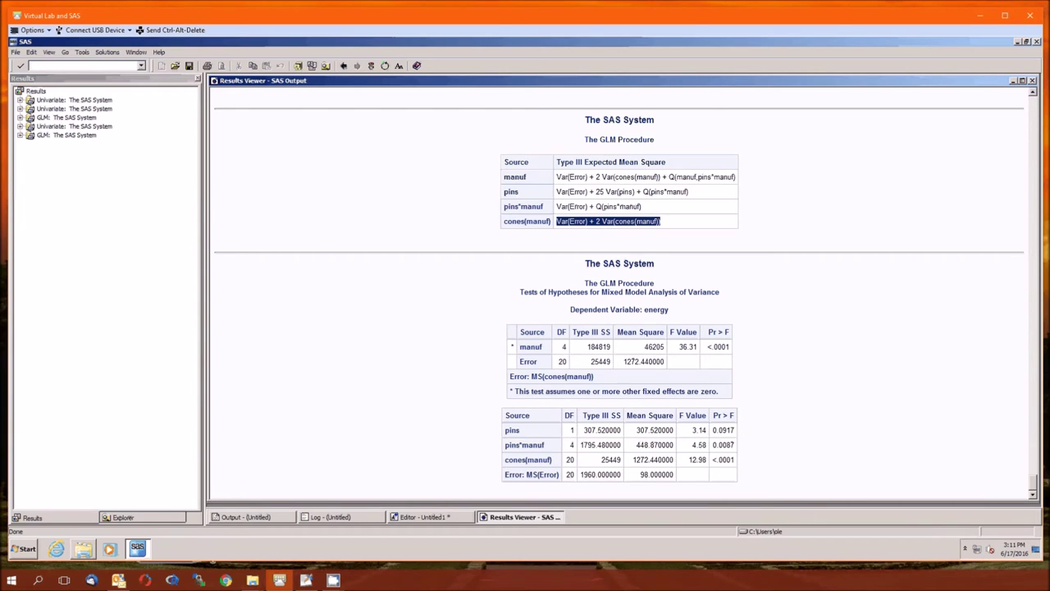
scroll(619, 287, up, 5)
scroll(618, 287, up, 4)
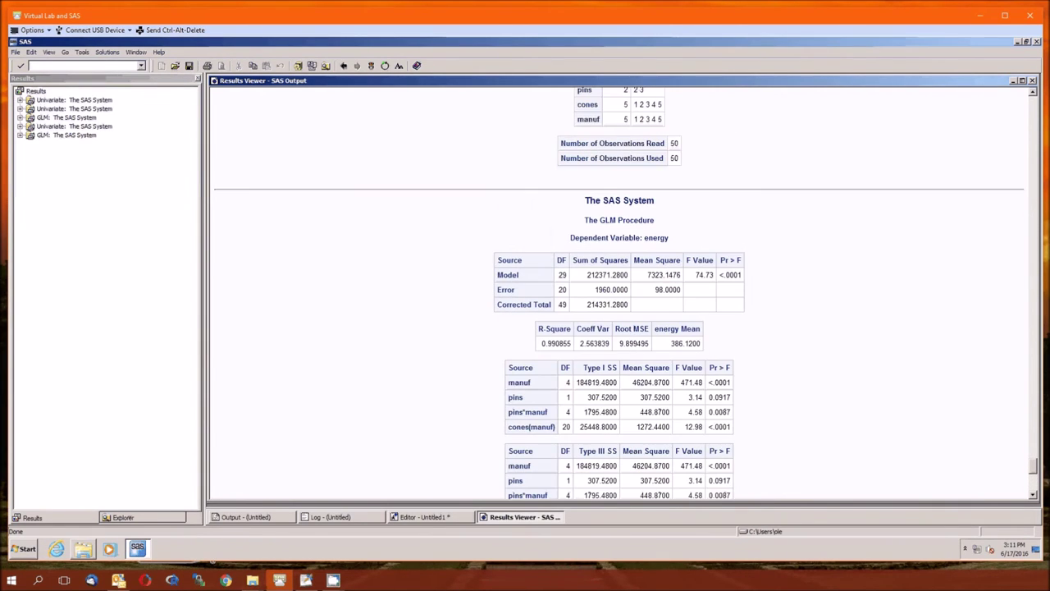
scroll(619, 288, up, 1)
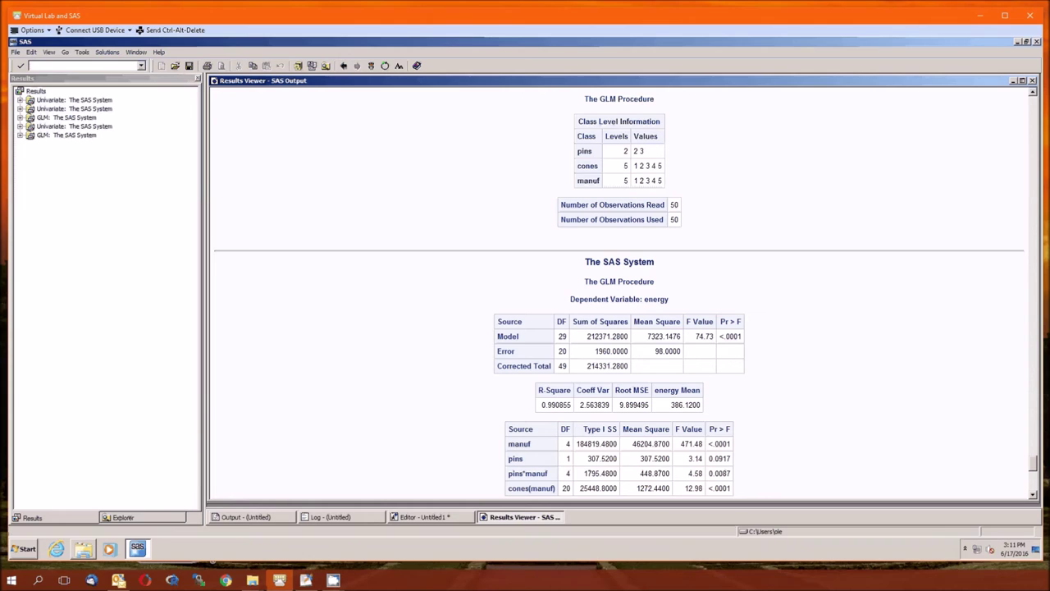
scroll(619, 287, down, 10)
scroll(618, 287, up, 3)
scroll(618, 287, up, 1)
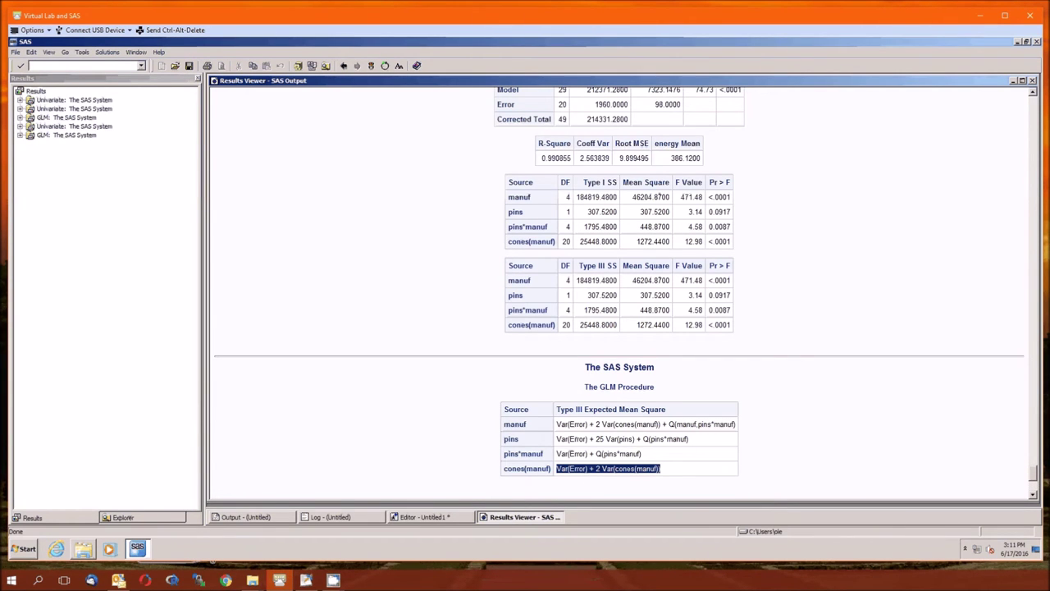
scroll(619, 287, down, 5)
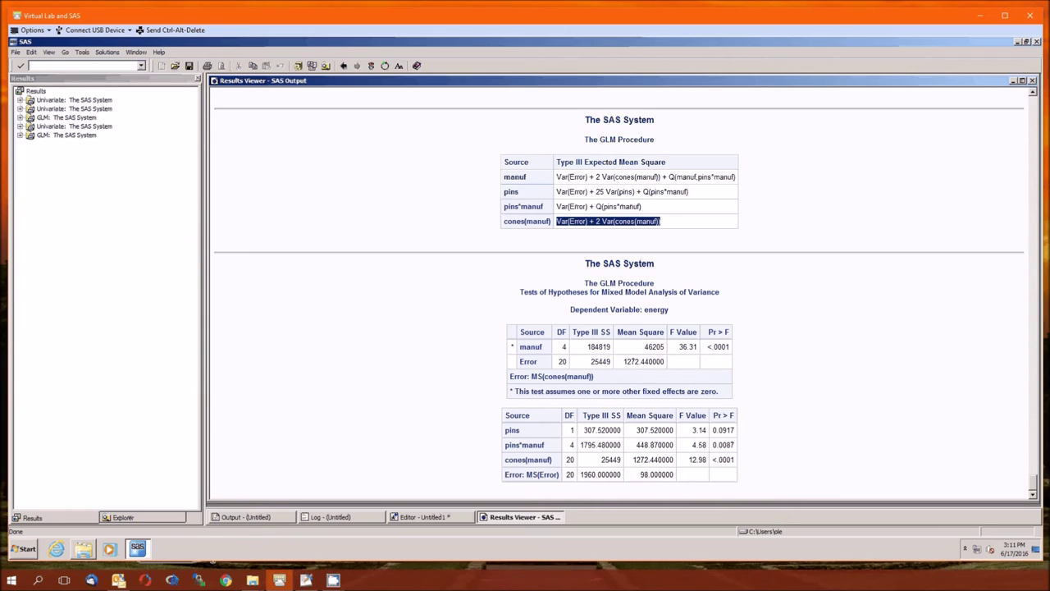
scroll(620, 292, up, 5)
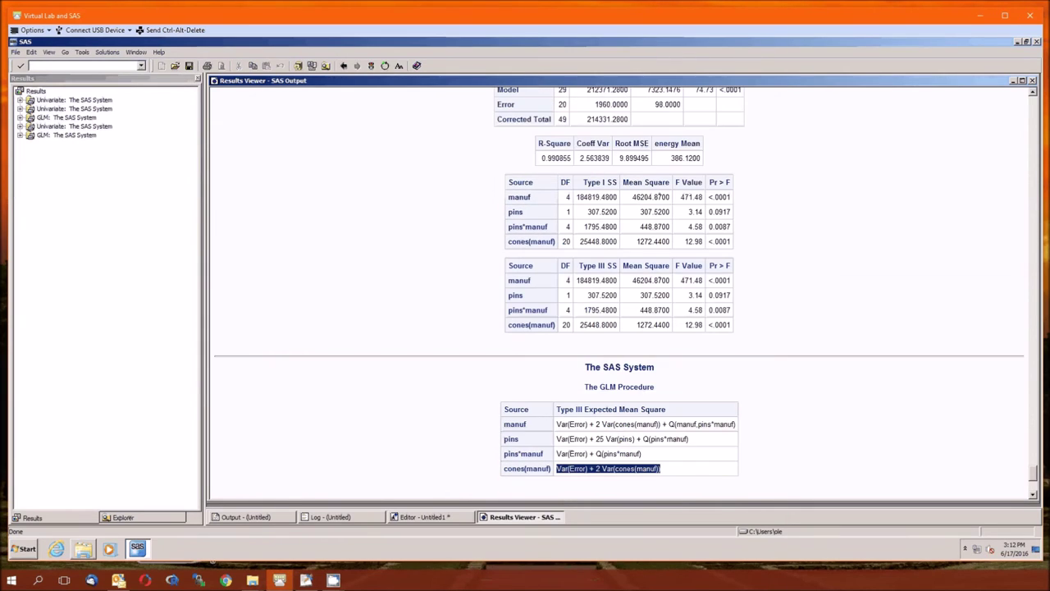
Scroll through the test output, then switch back to the Untitled1 program editor.
scroll(619, 291, down, 5)
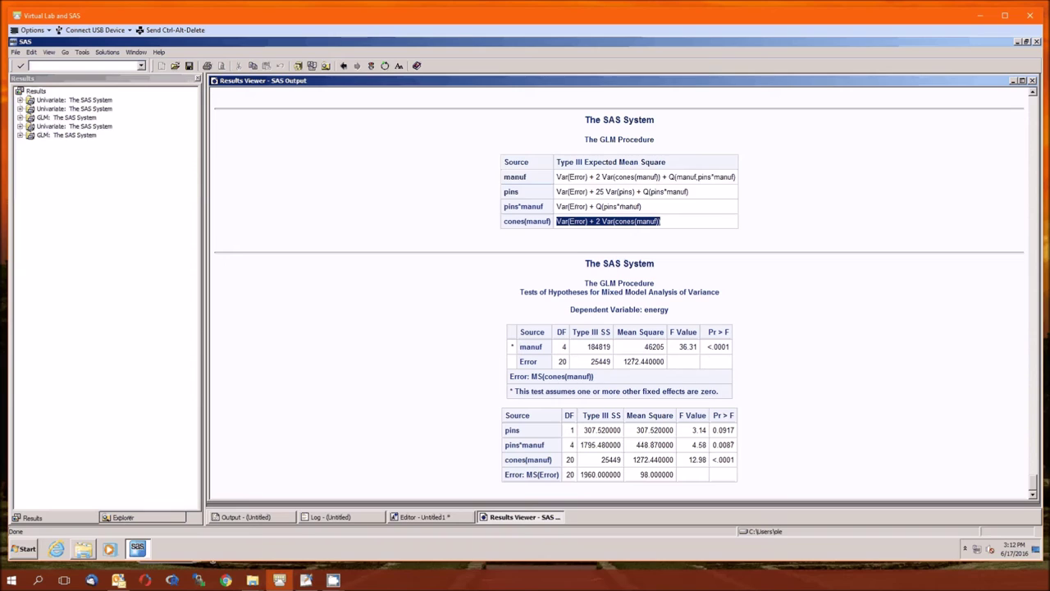
key(ctrl+Tab)
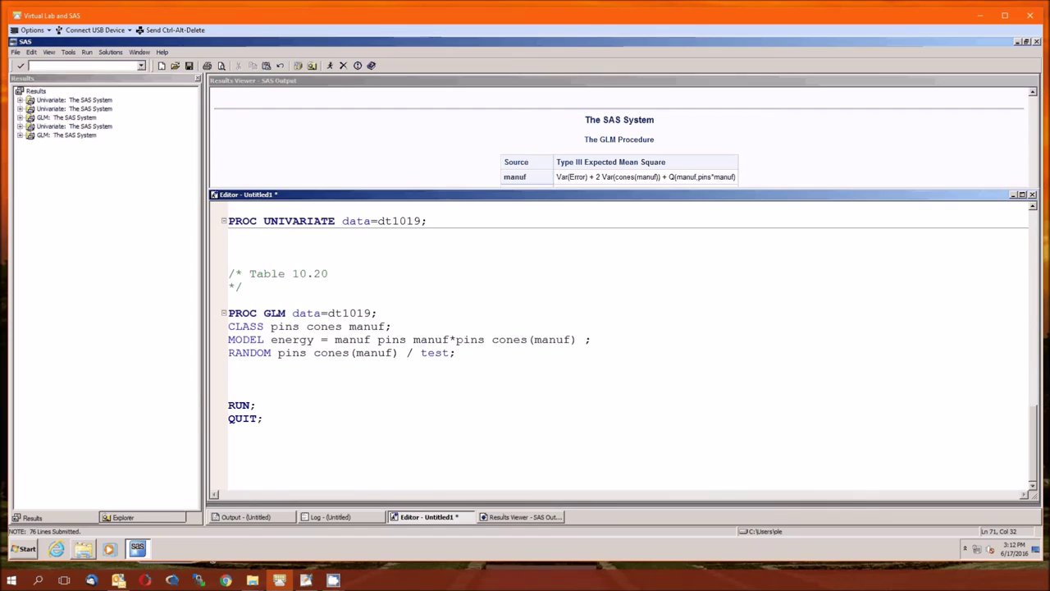
Add a /* table 10.21 */ comment on the empty line after RANDOM.
click(229, 379)
text(table 10.21)
key(Return)
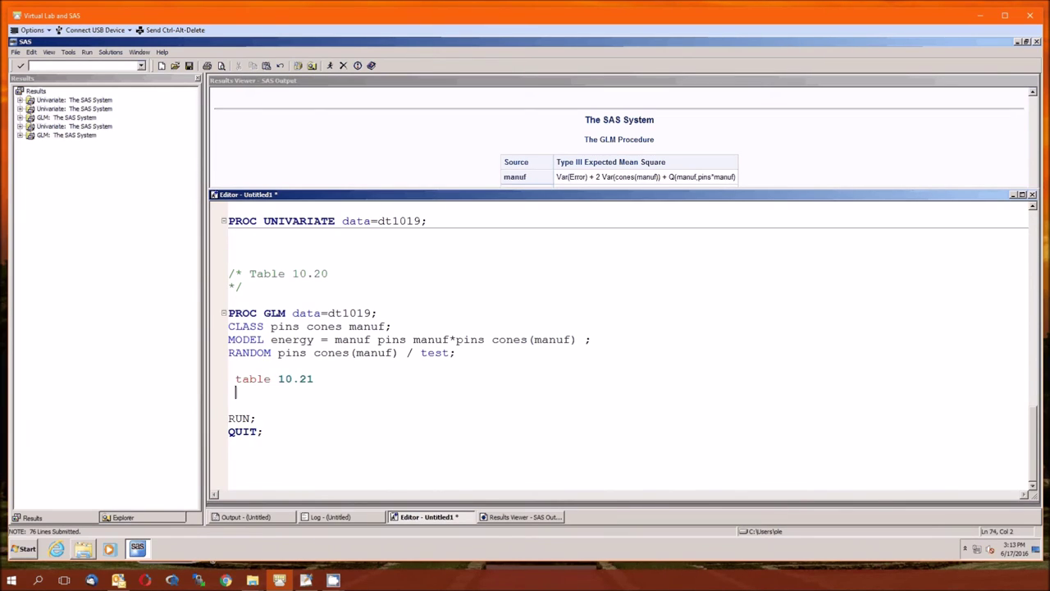
text(*/)
key(Up)
text(/*)
Add MEANS manuf / TUKEY ; above RUN and submit the program with F8.
key(Down)
key(Down)
key(Return)
key(Return)
key(Up)
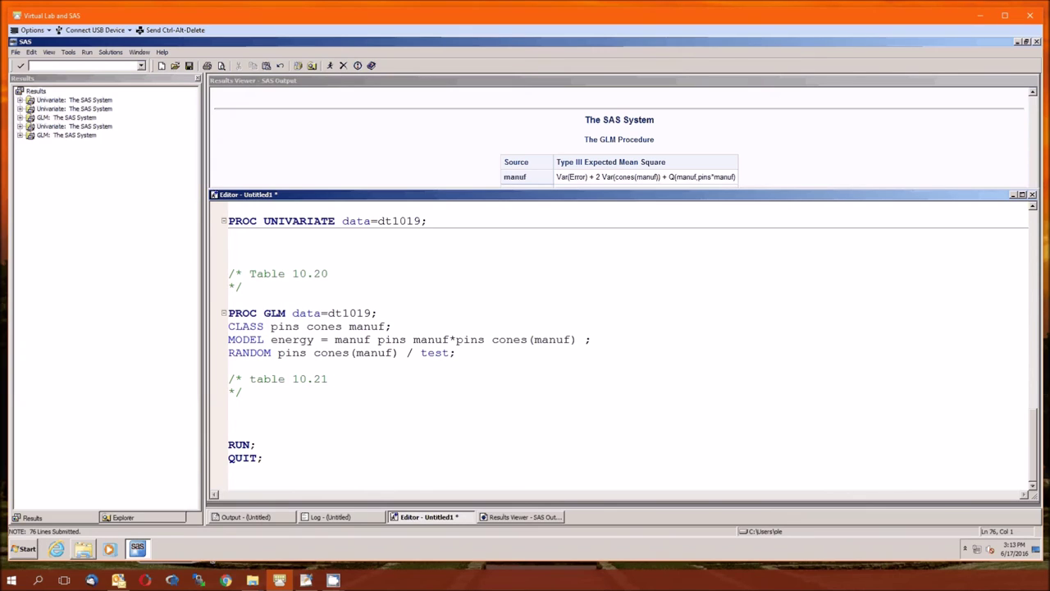
text(MEANS manuf)
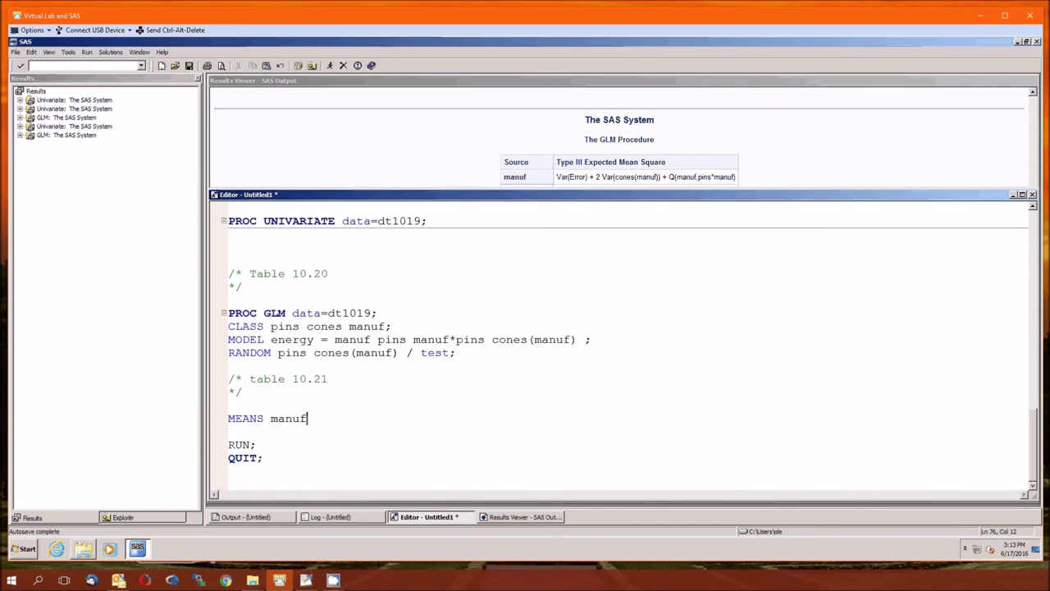
text(/ TUKEY ;)
key(F8)
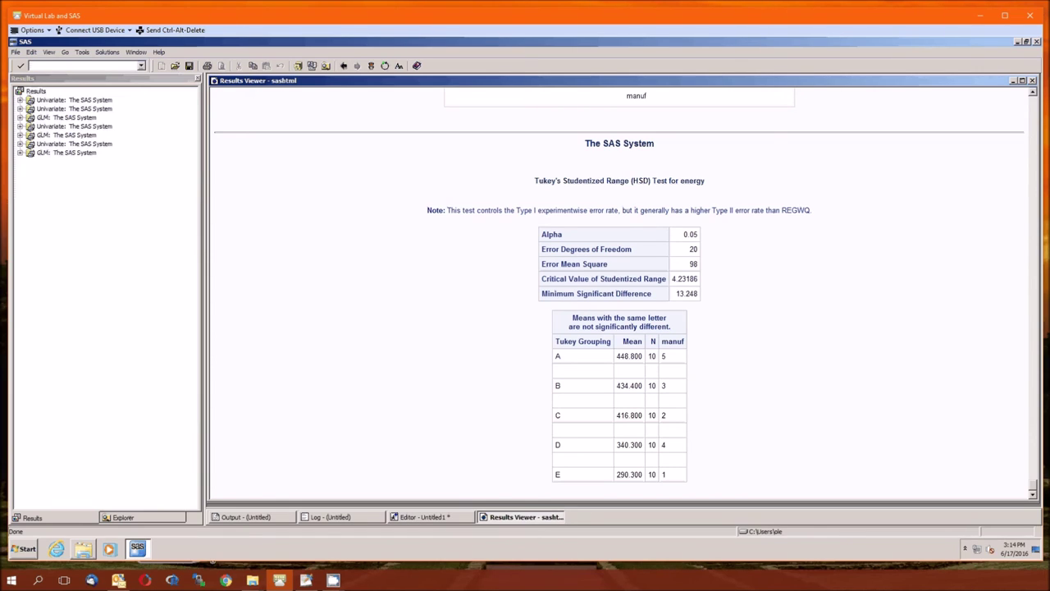
Scroll the Results Viewer through the Tukey HSD groupings and GLM mixed-model test tables.
scroll(619, 293, up, 10)
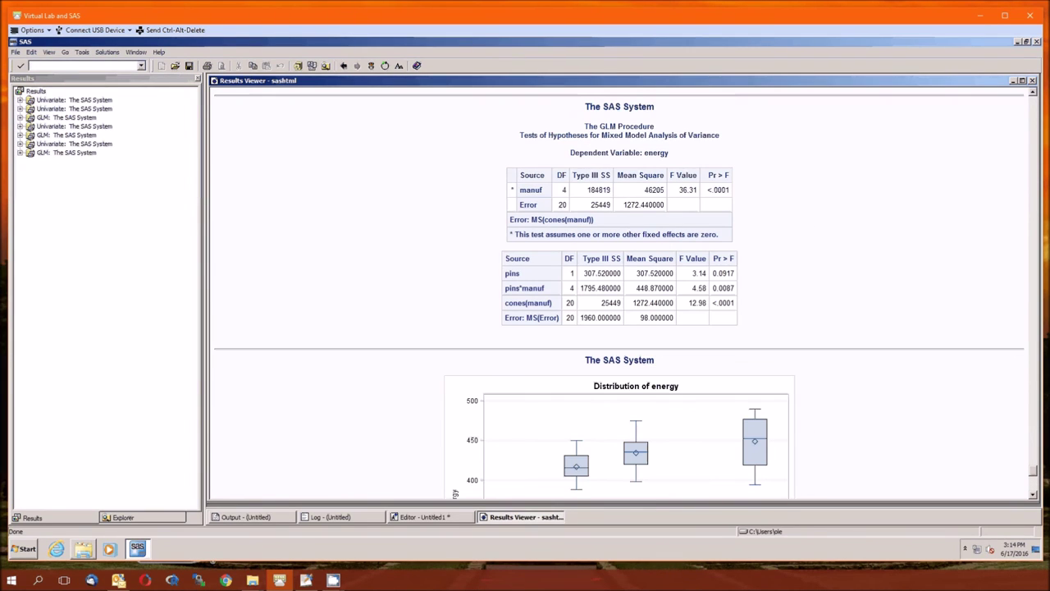
scroll(619, 293, up, 1)
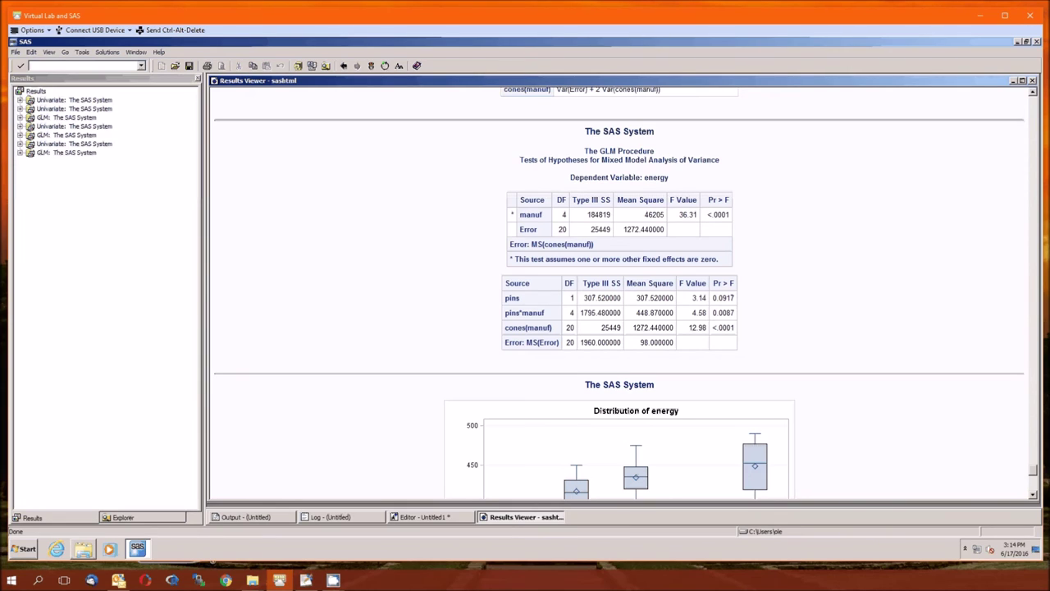
scroll(619, 291, down, 7)
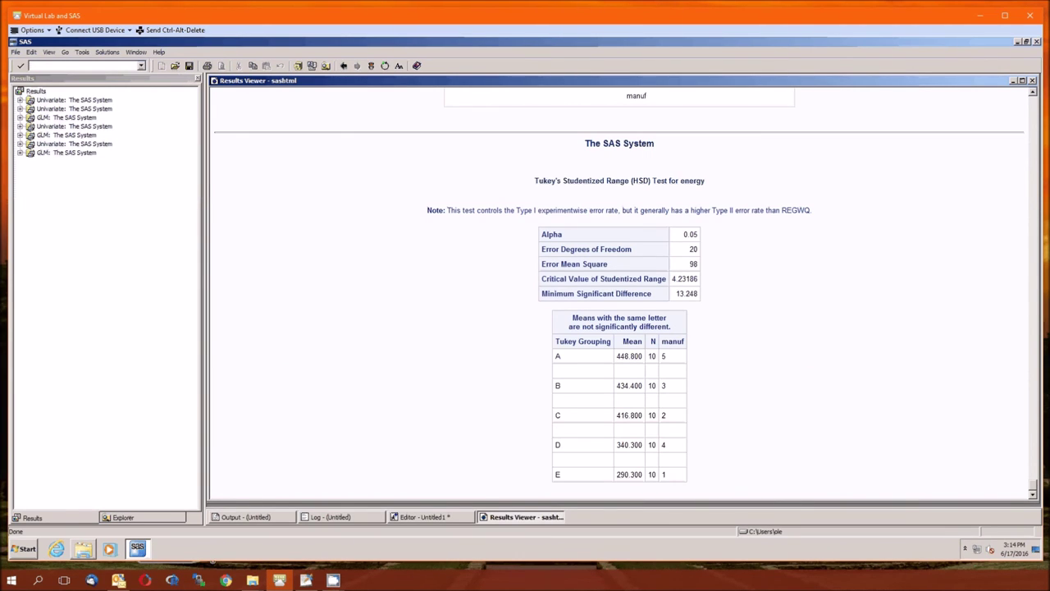
scroll(619, 291, up, 6)
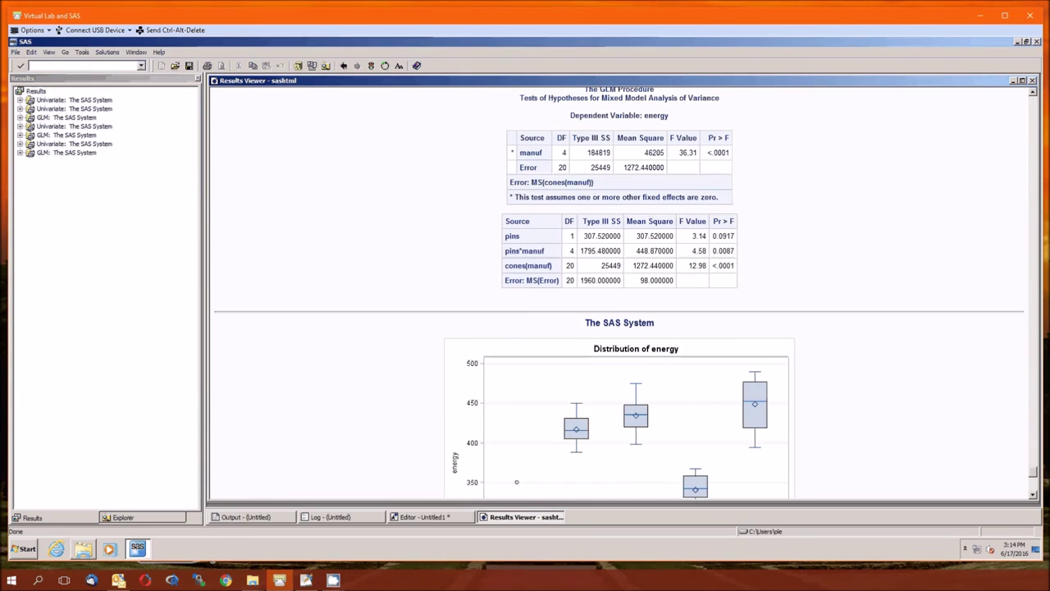
scroll(619, 291, up, 1)
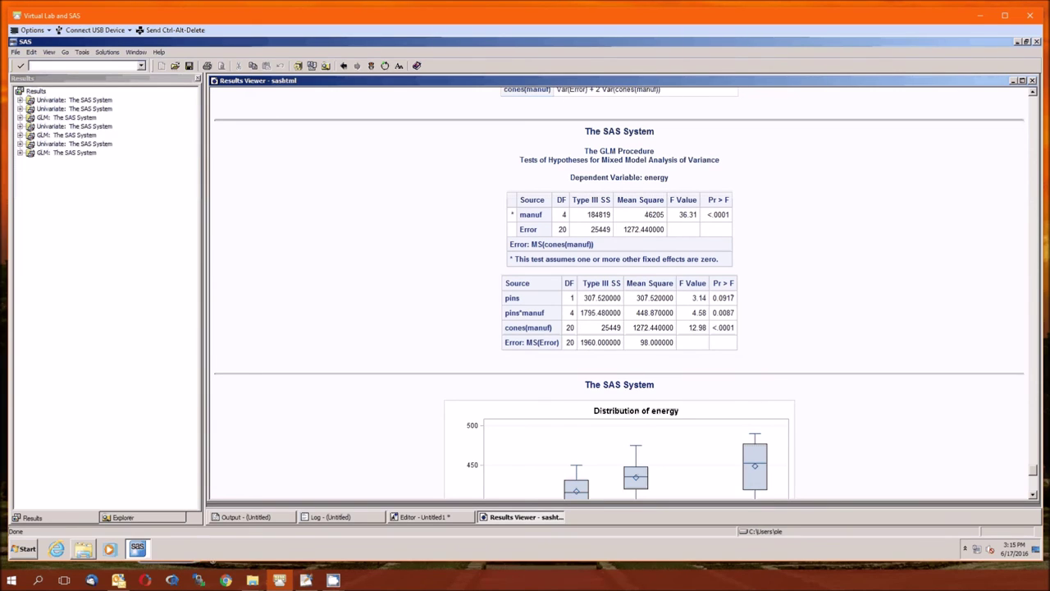
Insert E=cones(manuf) before the semicolon in the MEANS manuf / TUKEY statement.
click(422, 517)
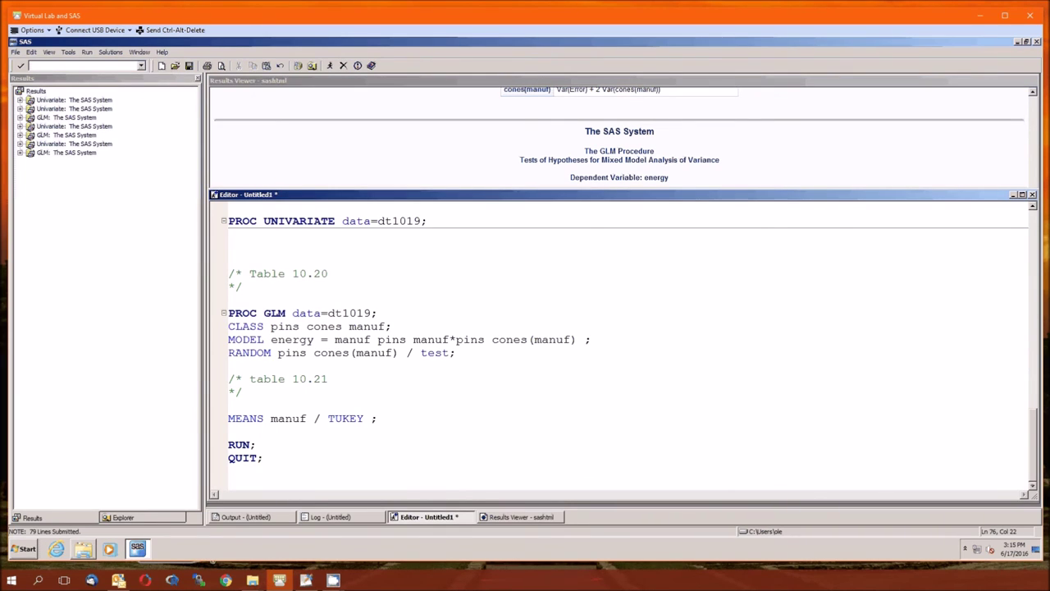
key(Left)
text(E=cones(manuf))
key(shift+Left)
key(shift+Left)
key(shift+Left)
key(shift+Left)
key(shift+Left)
key(shift+Left)
key(shift+Left)
key(shift+Left)
key(shift+Left)
key(shift+Left)
key(shift+Left)
key(shift+Left)
key(shift+Left)
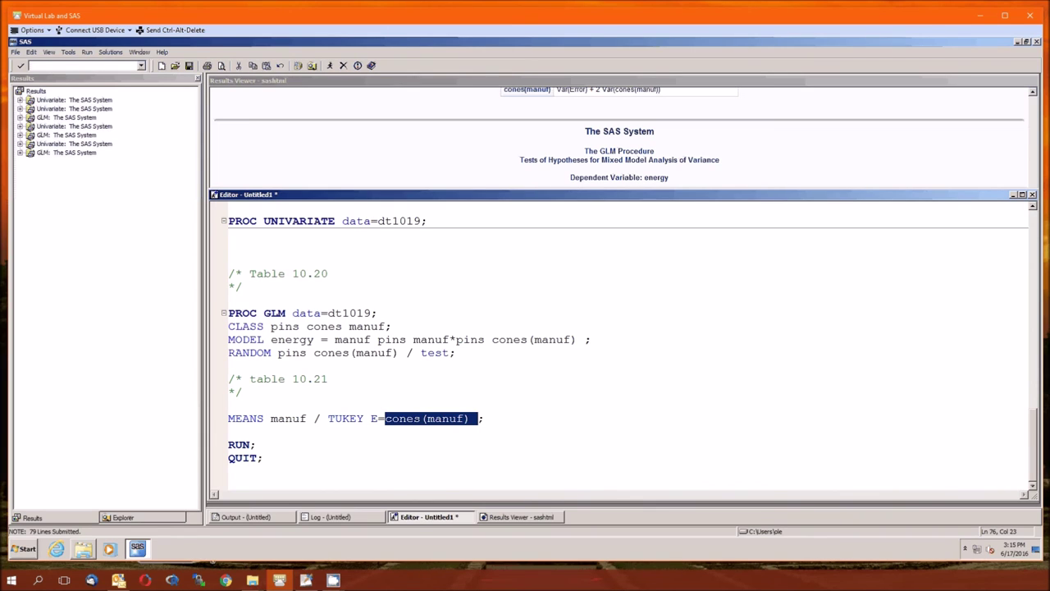
Rerun the program so Tukey uses cones(manuf) as the error term.
key(ctrl+Tab)
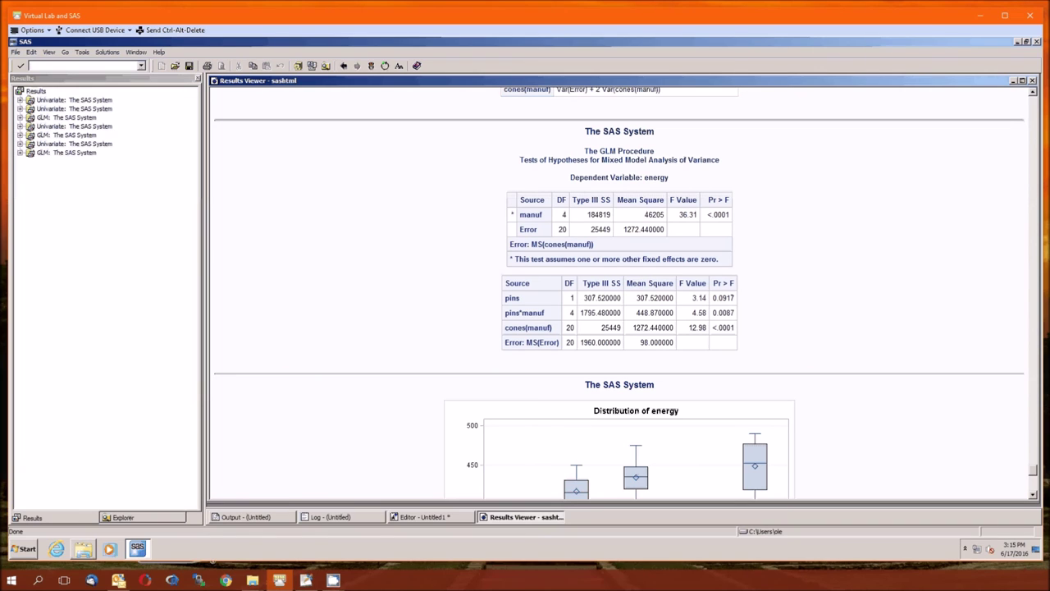
key(F5)
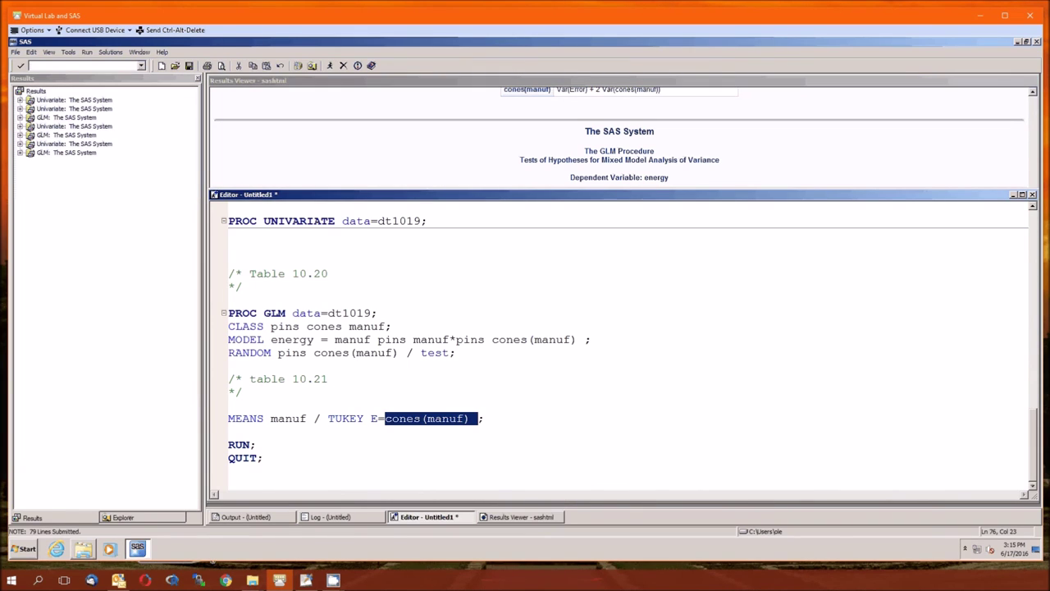
click(484, 419)
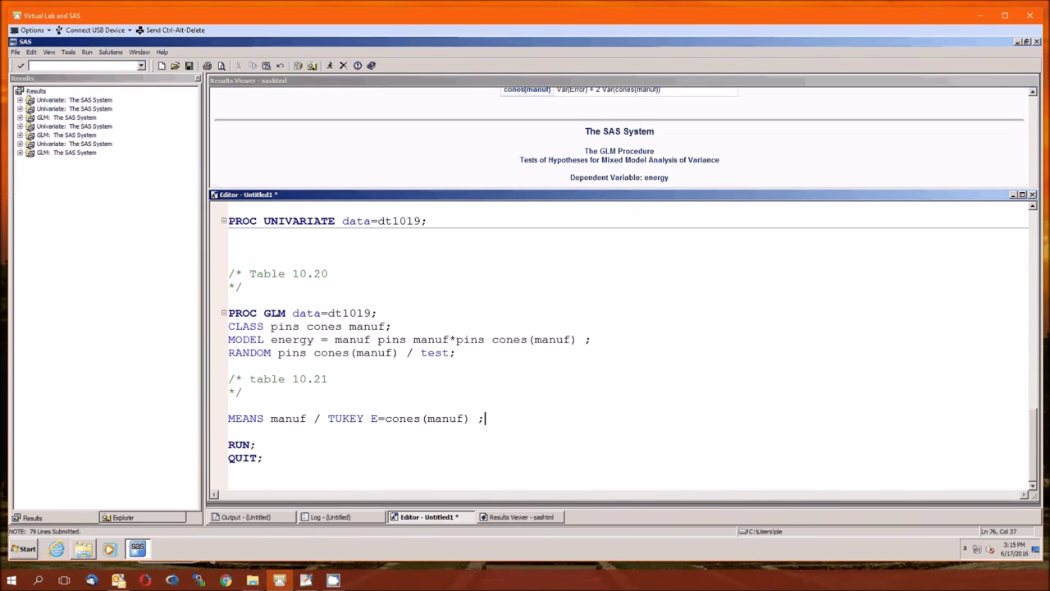
key(F8)
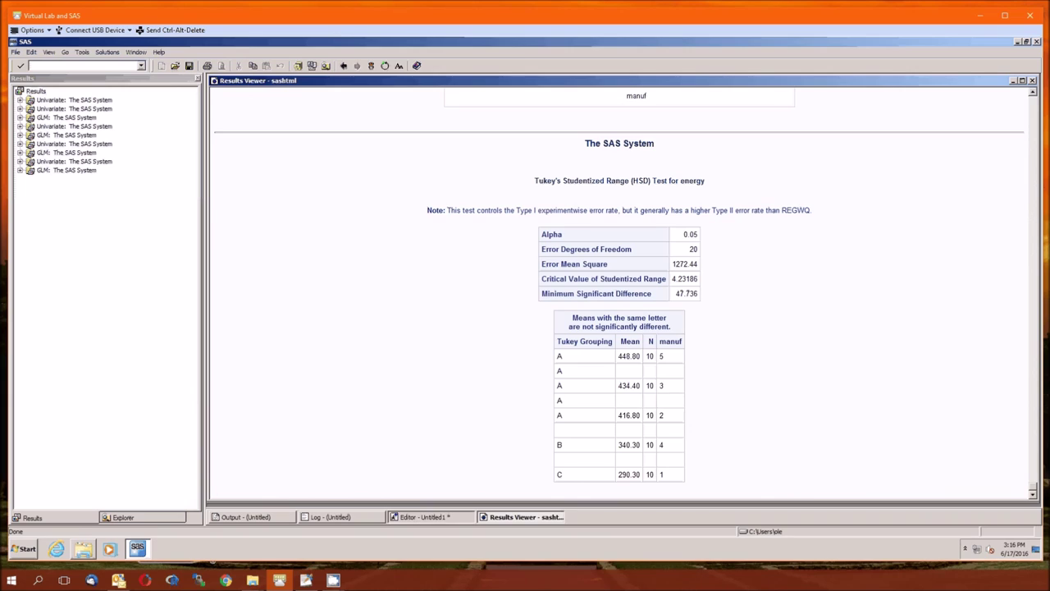
Return to the Untitled1 program editor showing MEANS manuf / TUKEY E=cones(manuf).
click(423, 517)
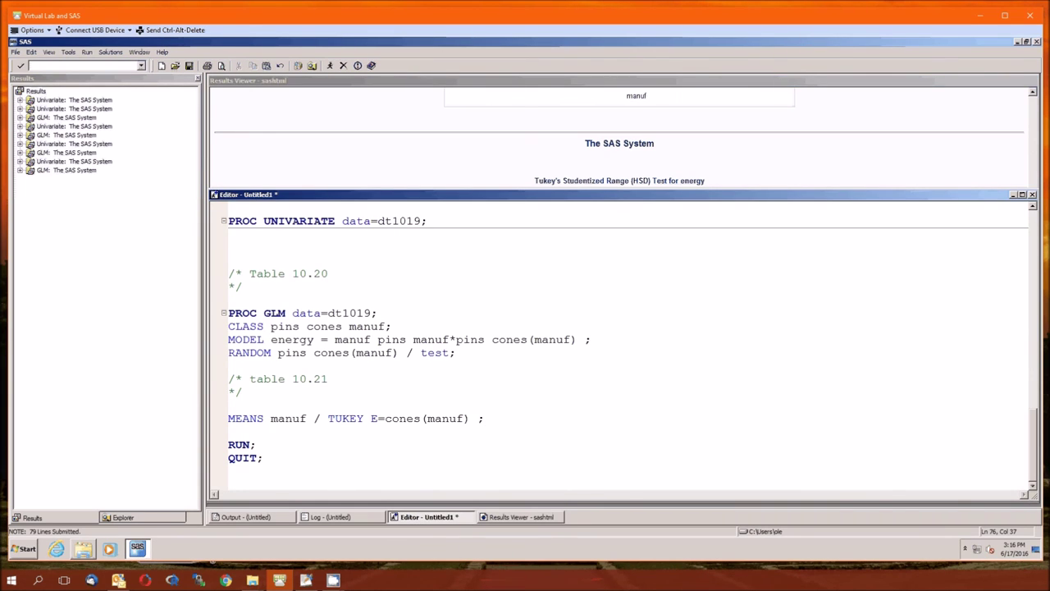
double_click(350, 338)
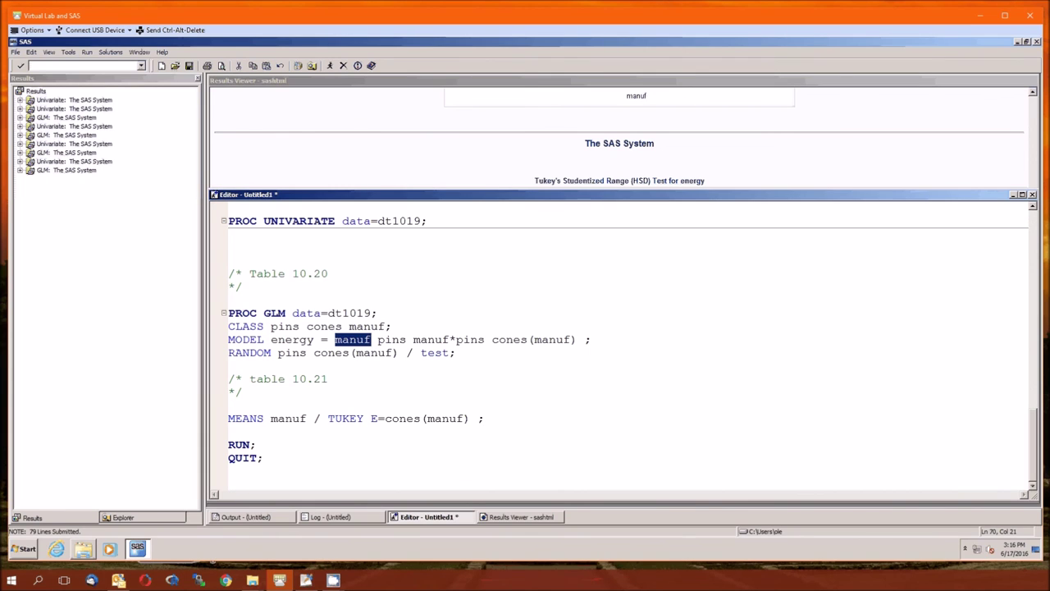
click(521, 517)
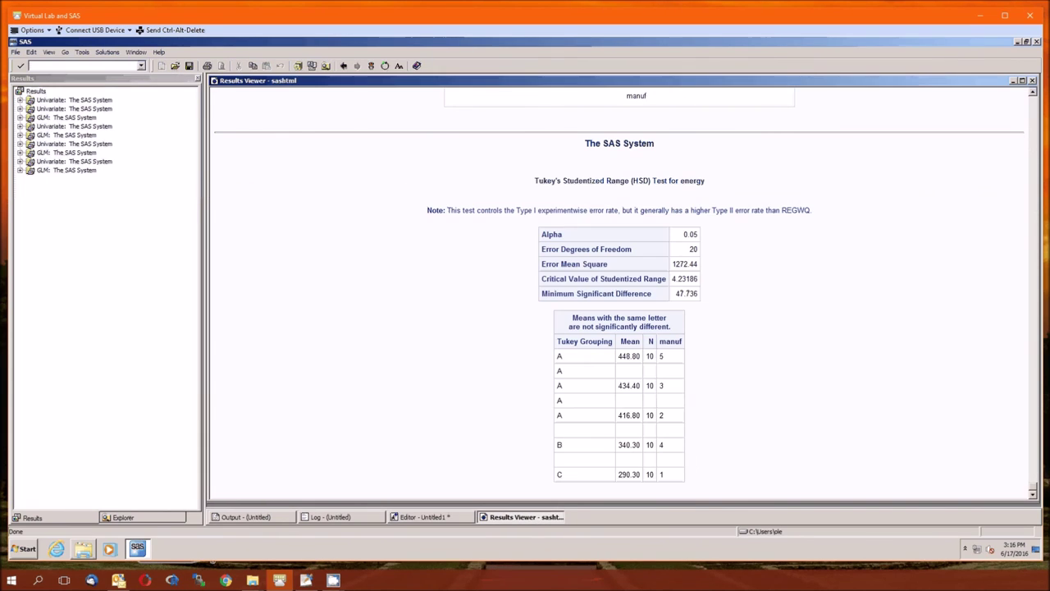
scroll(619, 328, up, 10)
scroll(594, 460, up, 5)
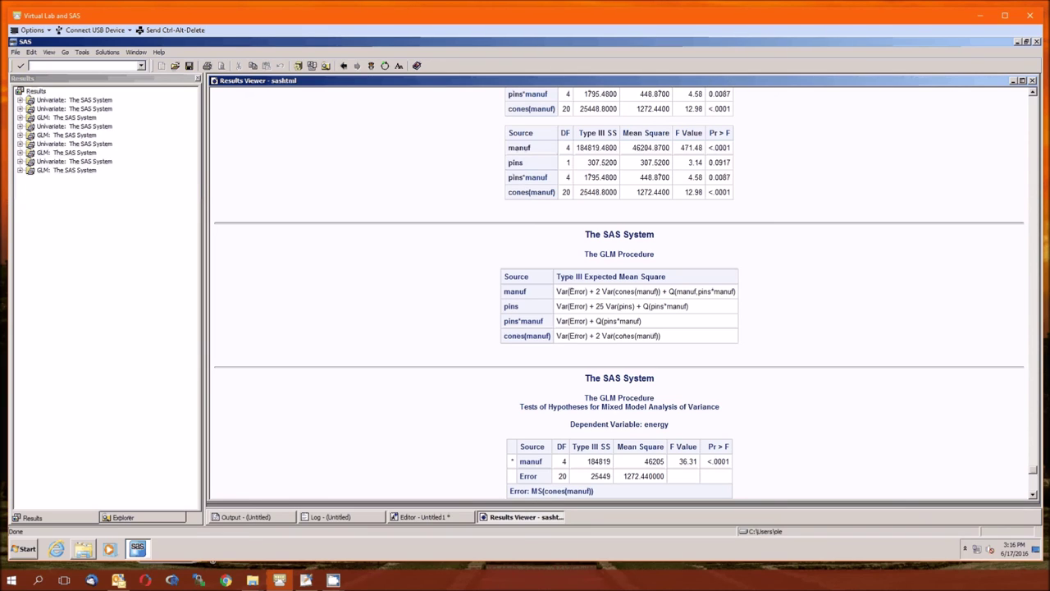
drag(557, 291, 735, 292)
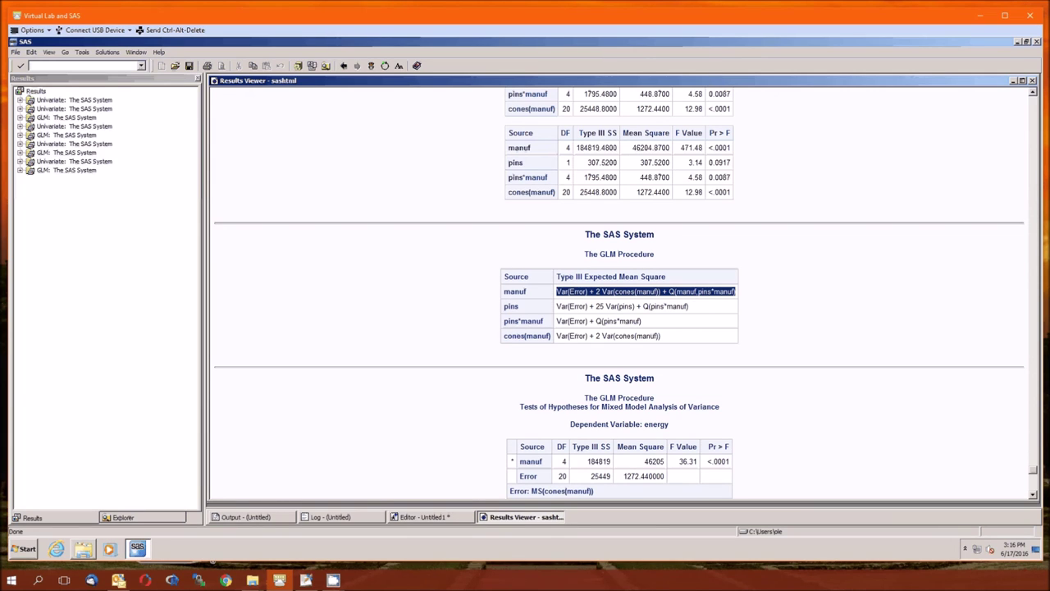
scroll(645, 170, up, 2)
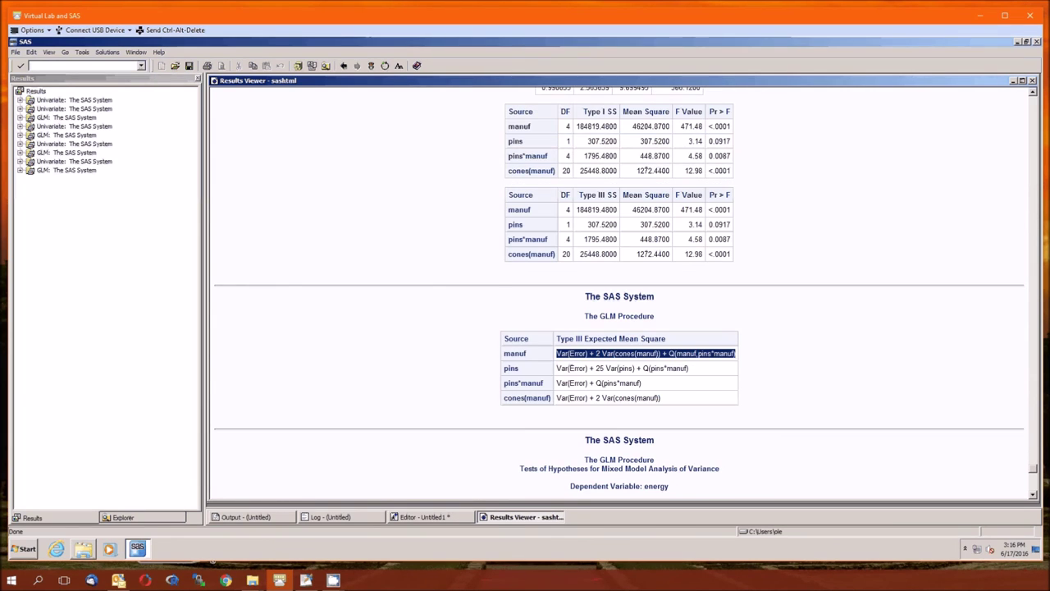
scroll(642, 170, down, 2)
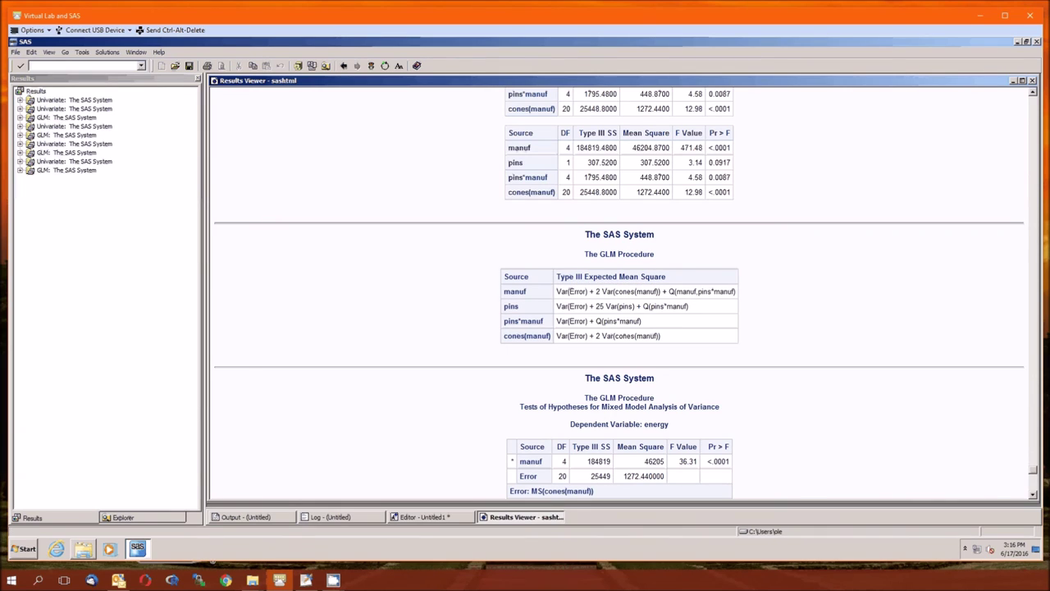
drag(666, 291, 735, 292)
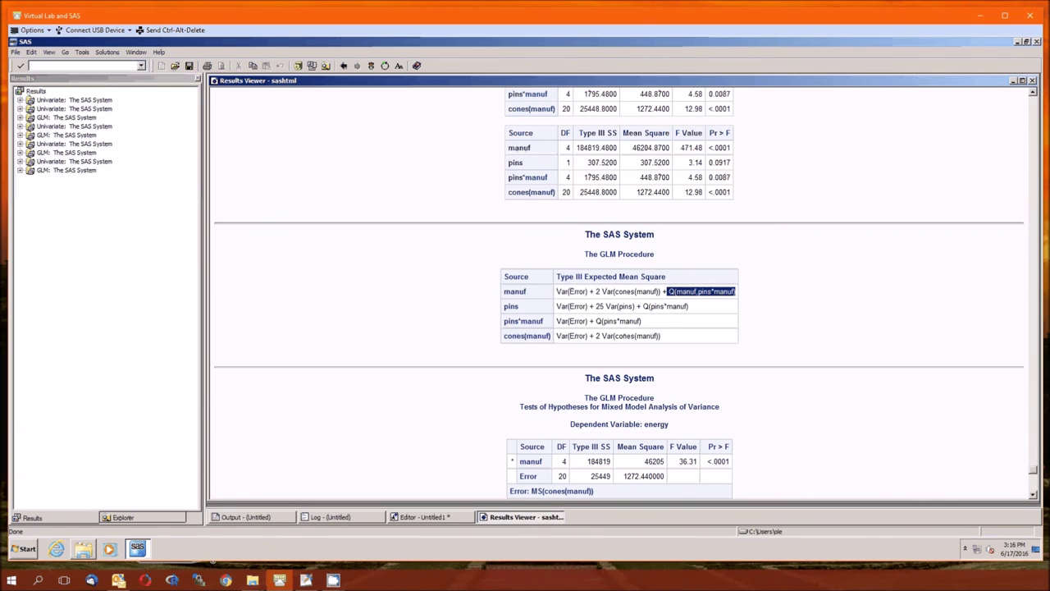
drag(661, 292, 556, 291)
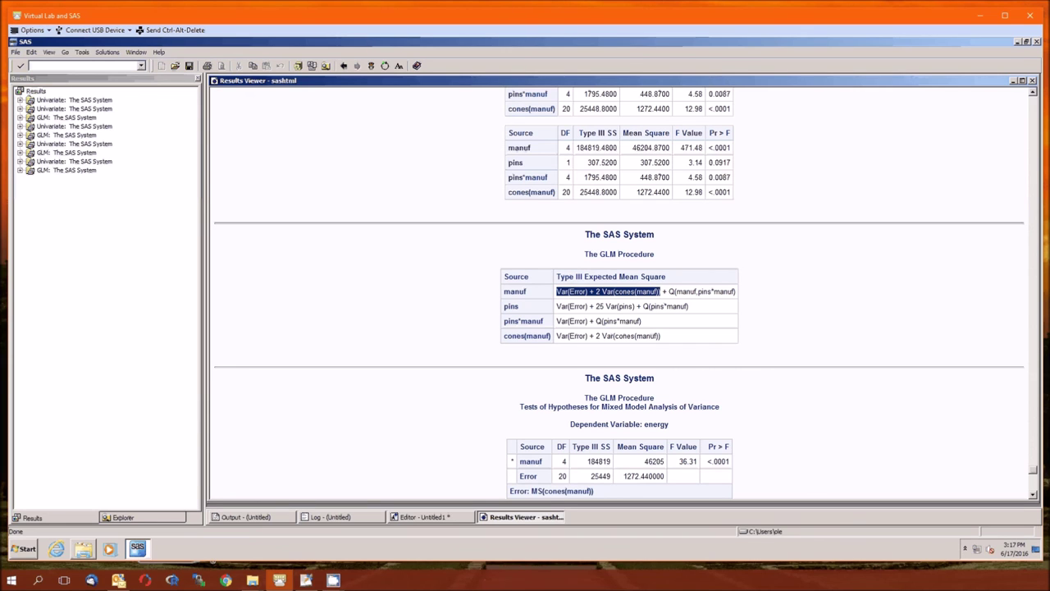
scroll(620, 295, down, 5)
key(ctrl+Tab)
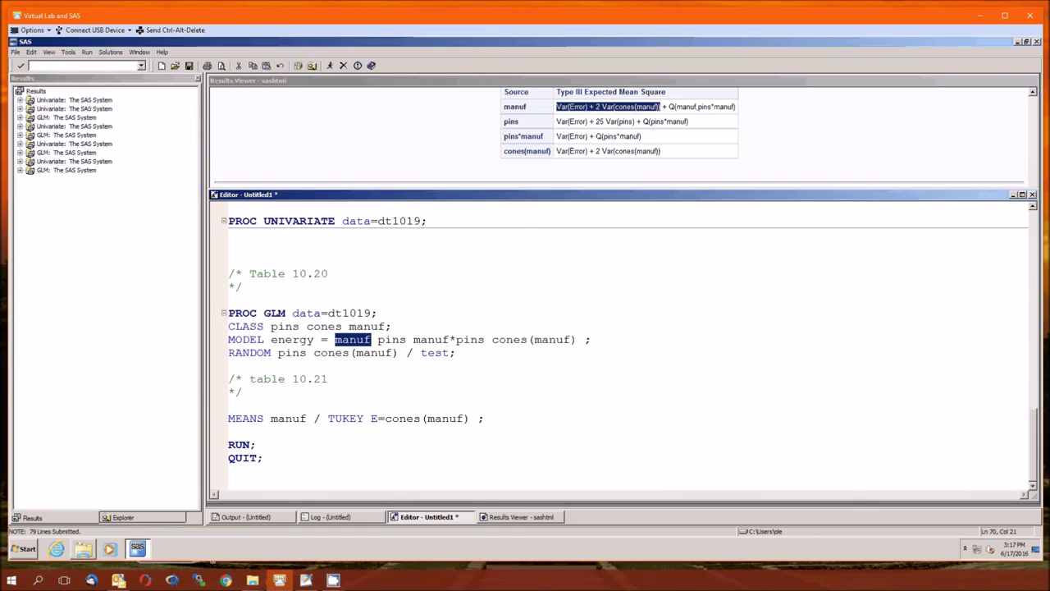
click(470, 418)
drag(470, 418, 371, 419)
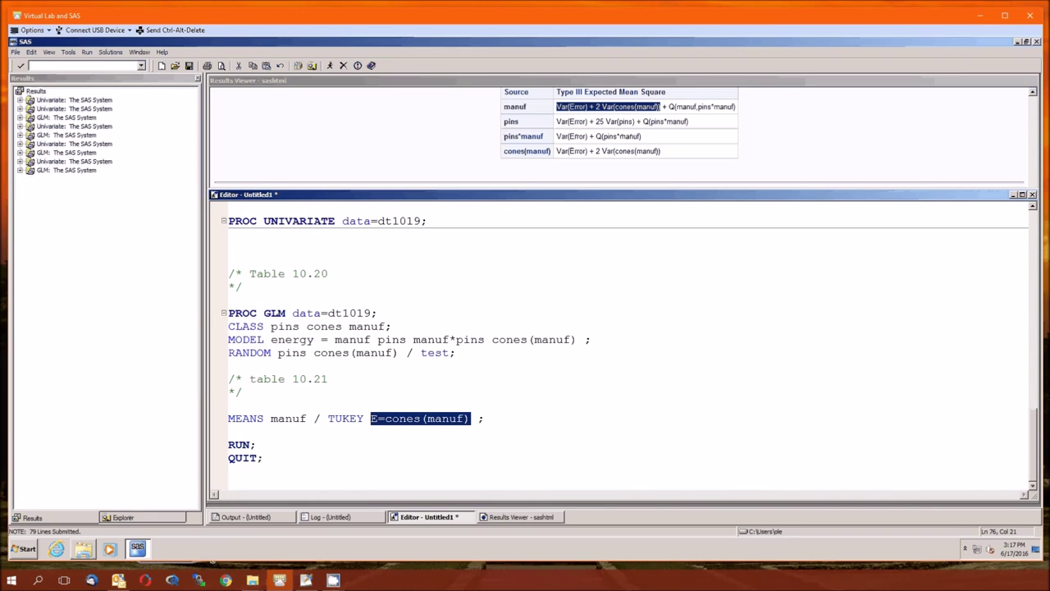
drag(451, 353, 413, 352)
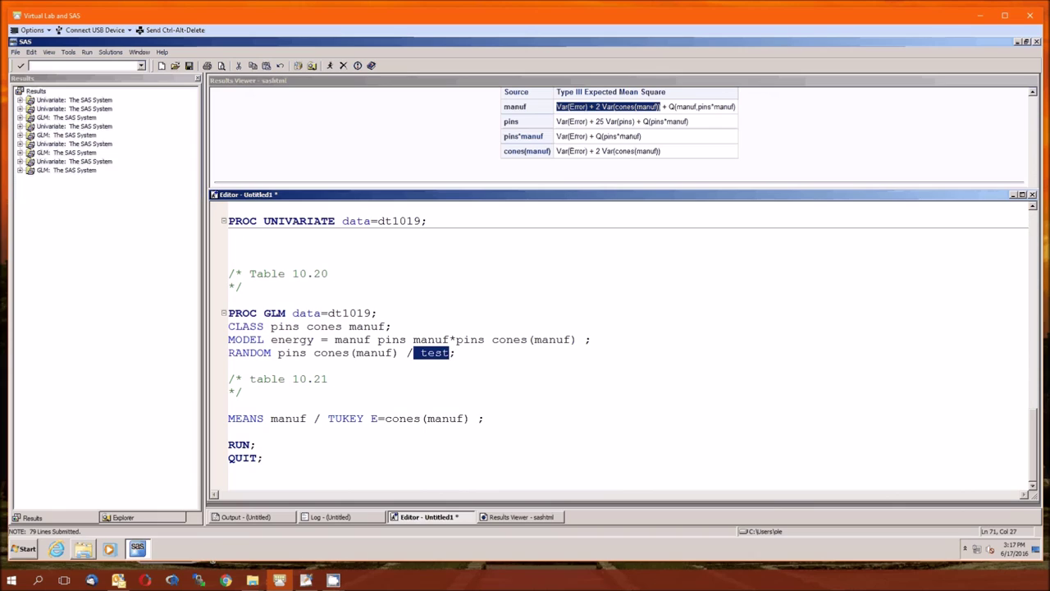